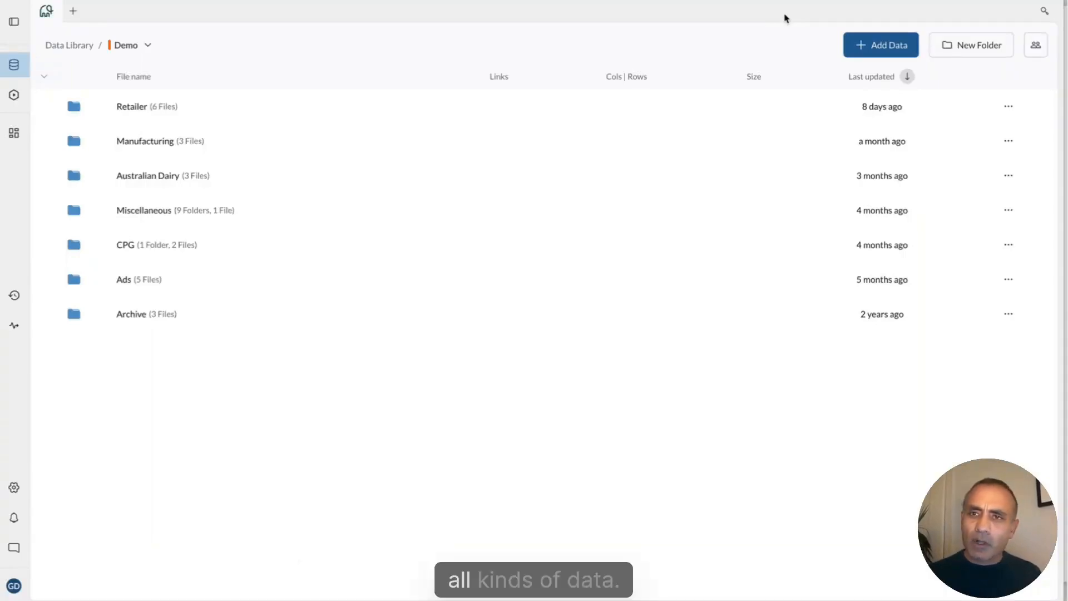
- Review the sources available for adding data, including computer upload and the API and database connectors, and close without adding anything
left_click(883, 51)
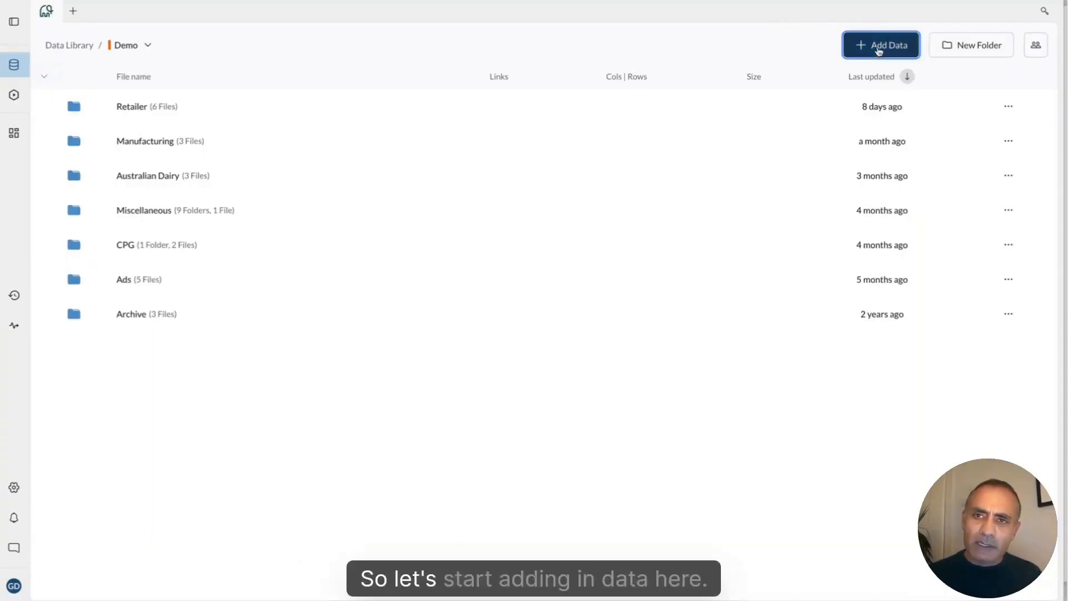
left_click(634, 244)
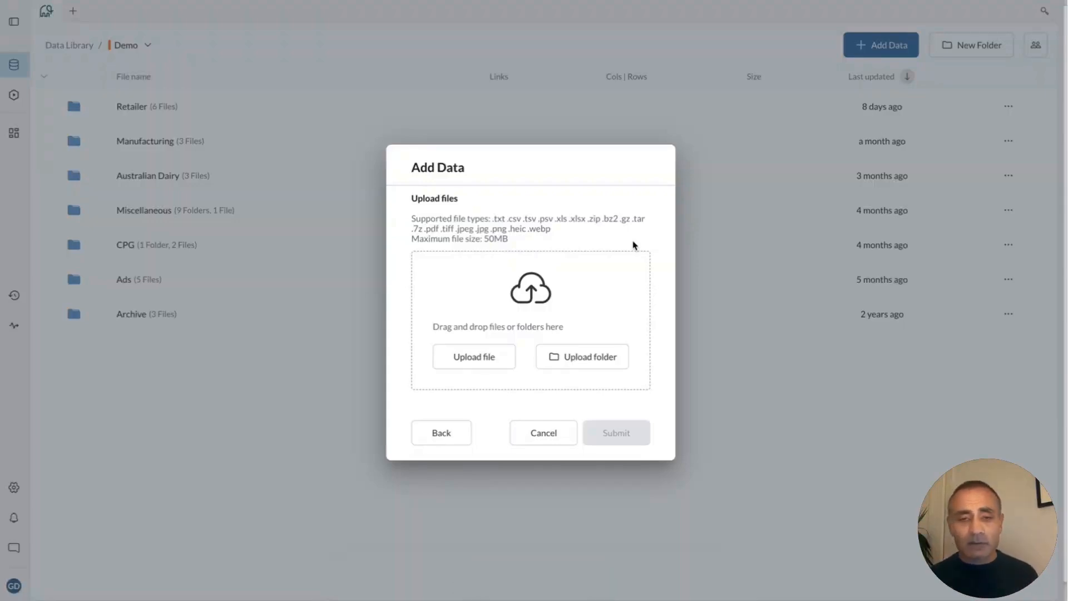
left_click(451, 437)
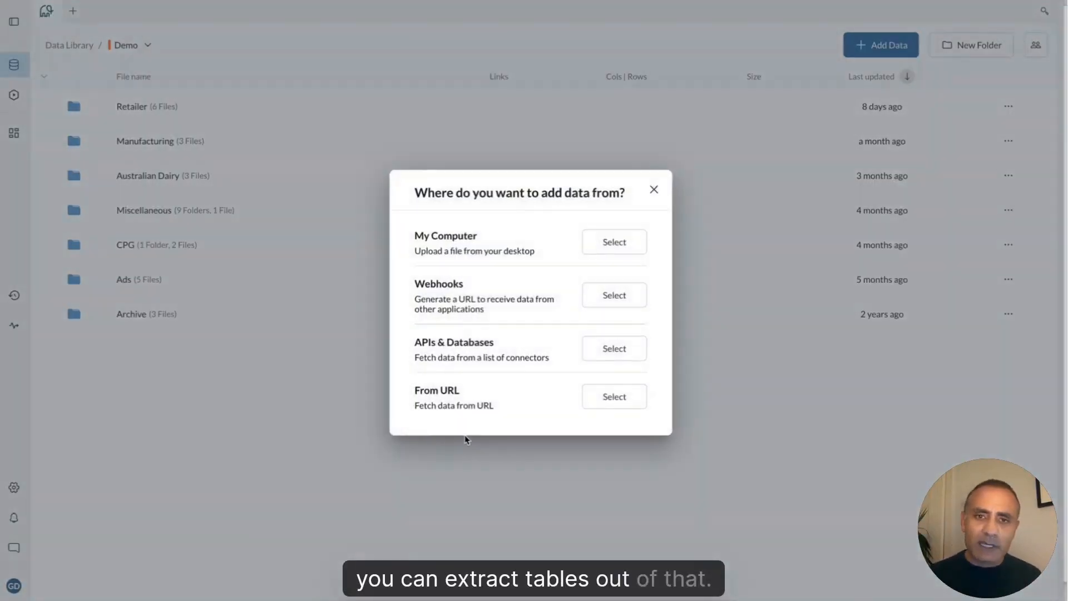
left_click(606, 346)
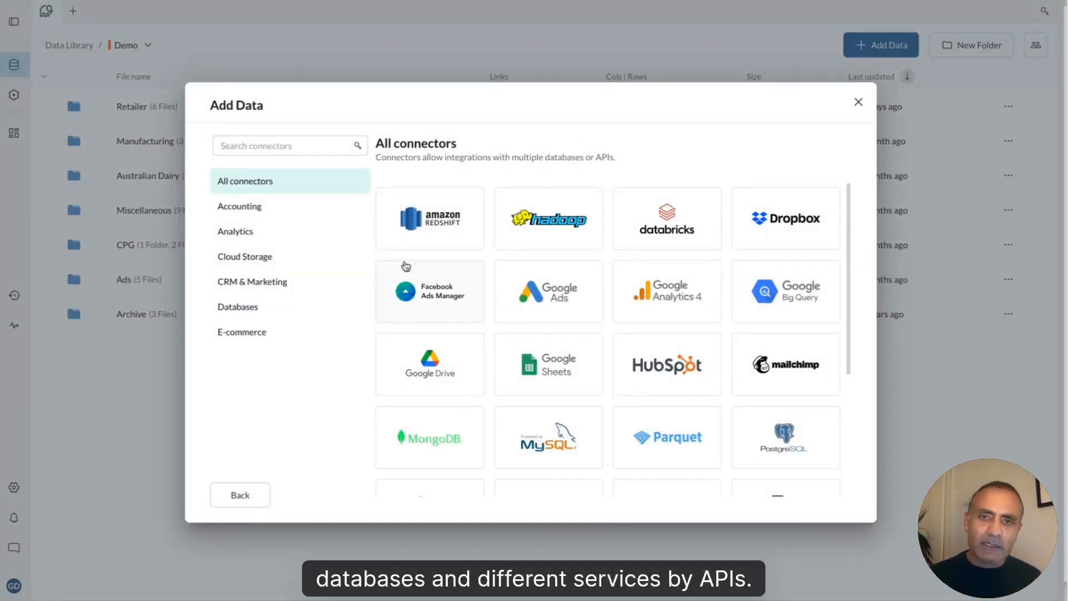
left_click(859, 102)
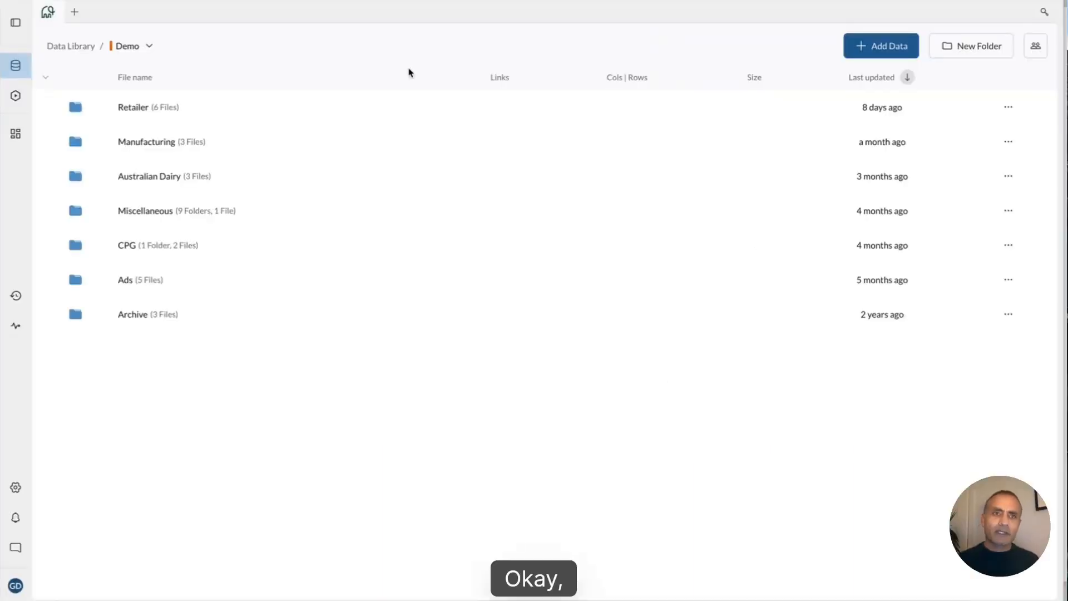
- Open the Store_Transactions dataset from the Retailer folder and look across its columns
left_click(331, 120)
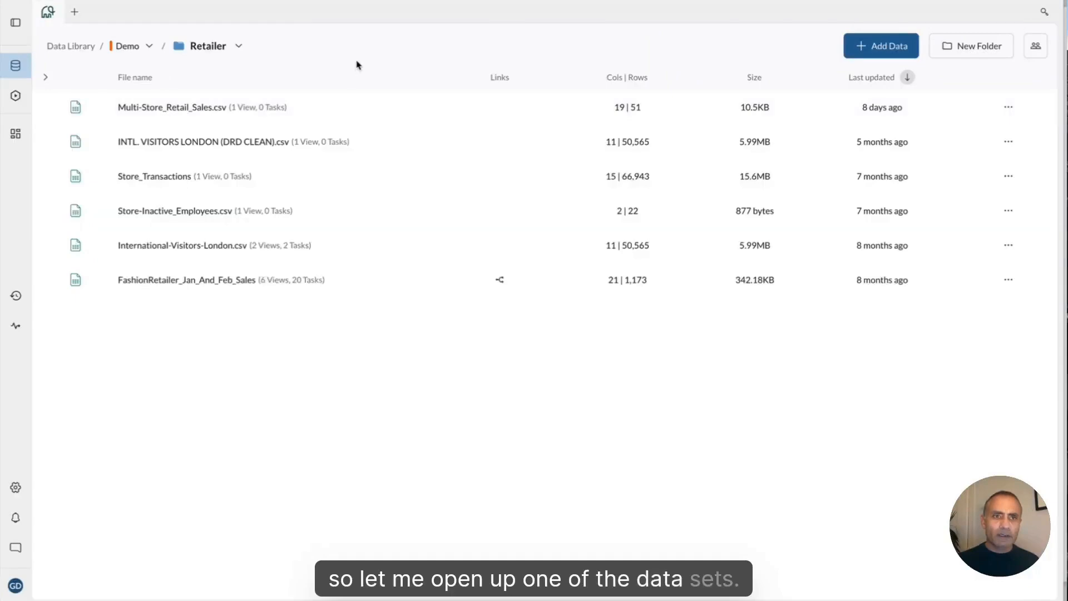
left_click(348, 177)
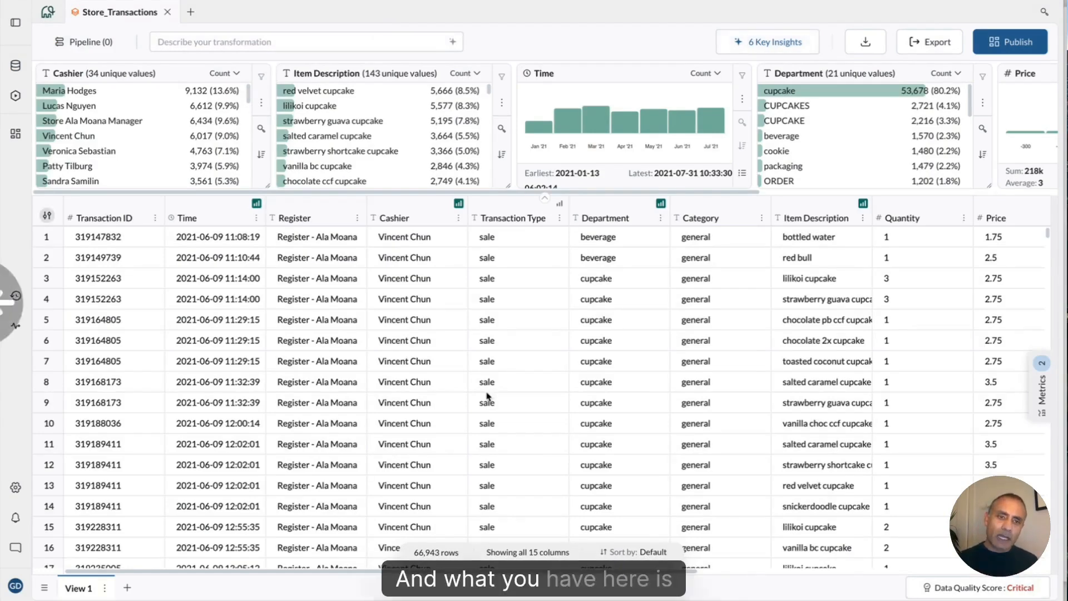
scroll(501, 396, "right", 10)
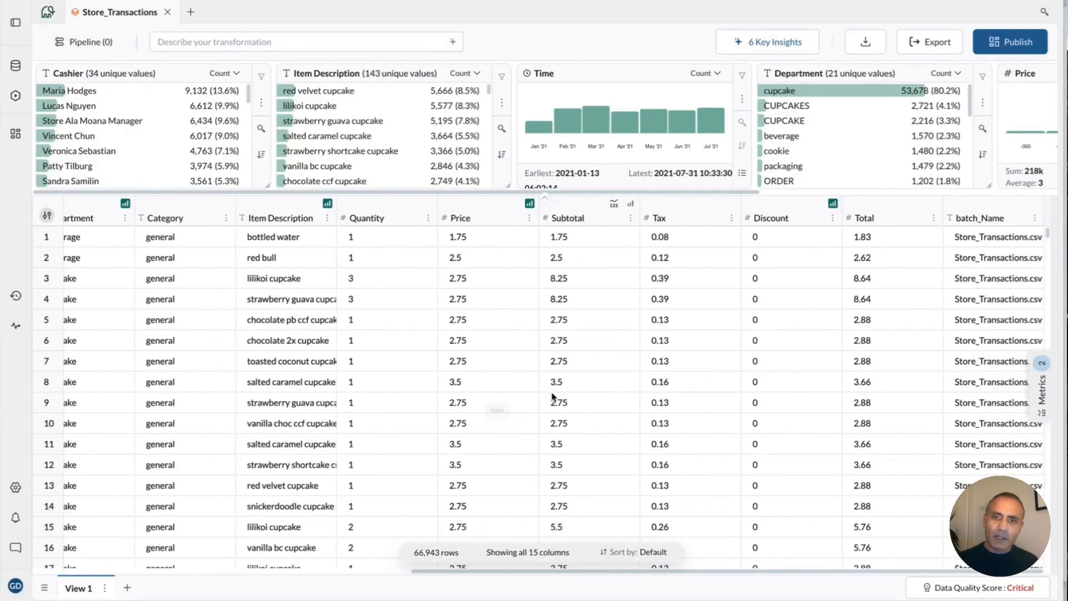
scroll(552, 397, "left", 10)
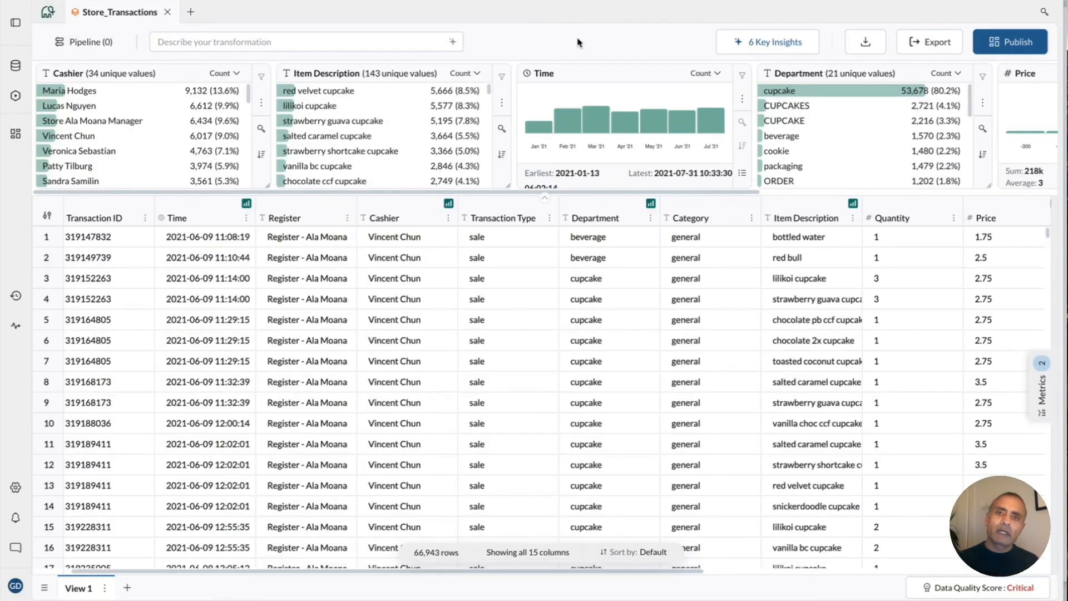
- Examine the column summary cards, including the monthly transaction counts in the Time chart
scroll(668, 119, "right", 5)
scroll(667, 119, "left", 3)
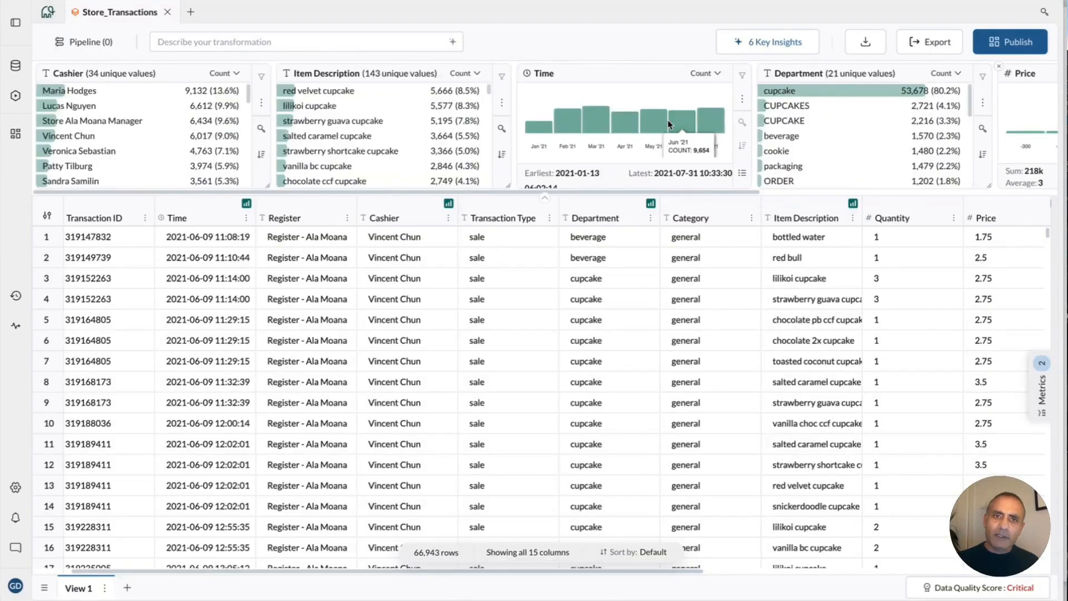
scroll(490, 122, "right", 3)
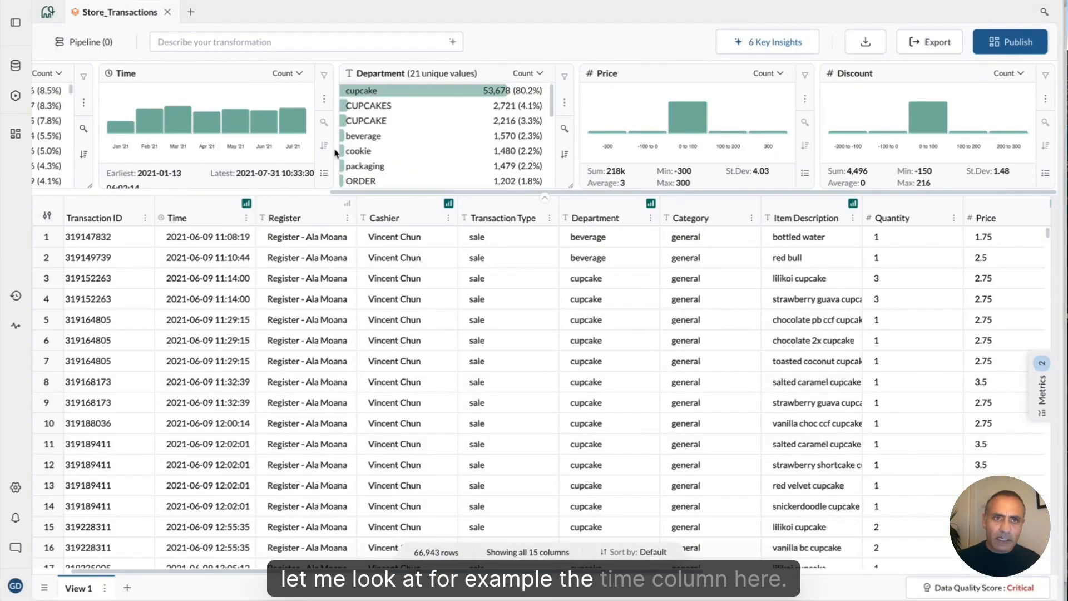
scroll(345, 136, "left", 1)
mouse_move(391, 131)
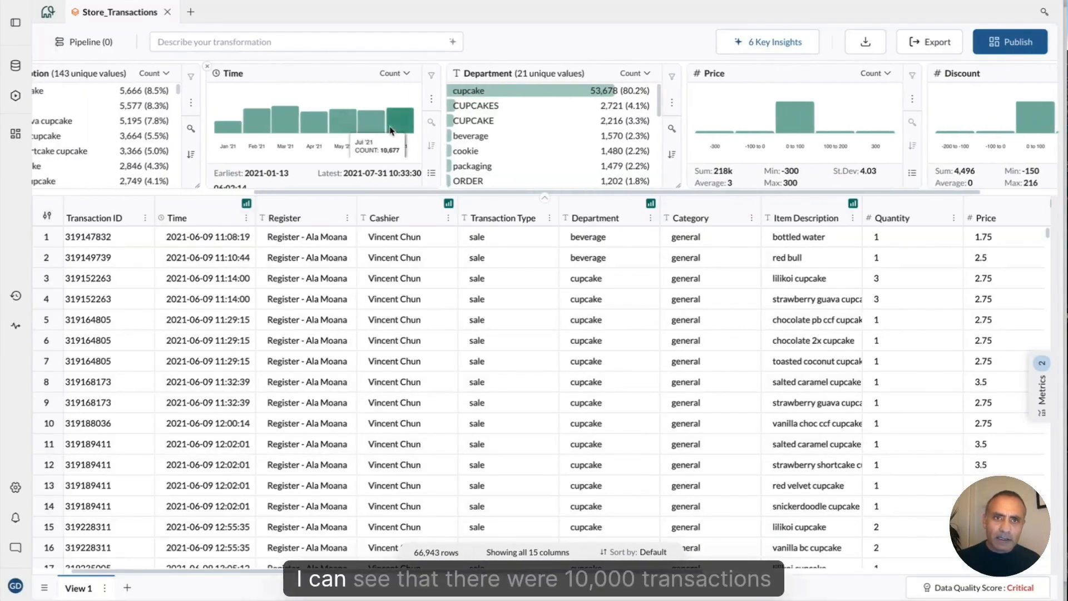
scroll(397, 122, "left", 1)
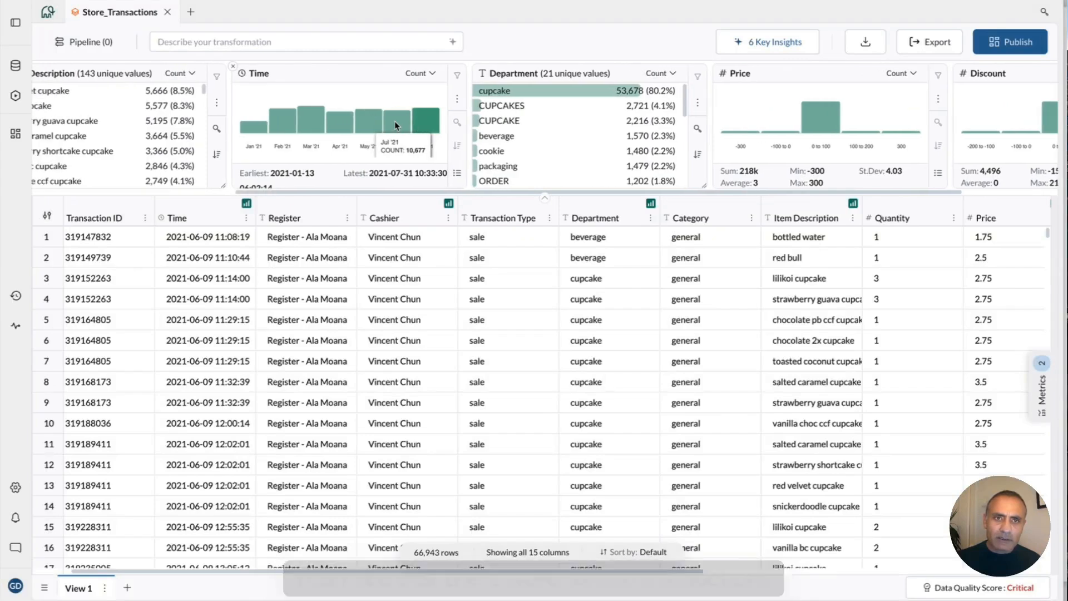
- Filter the transactions by Time to January 2021 and down to 13 January, and clear the filter
left_click(264, 127)
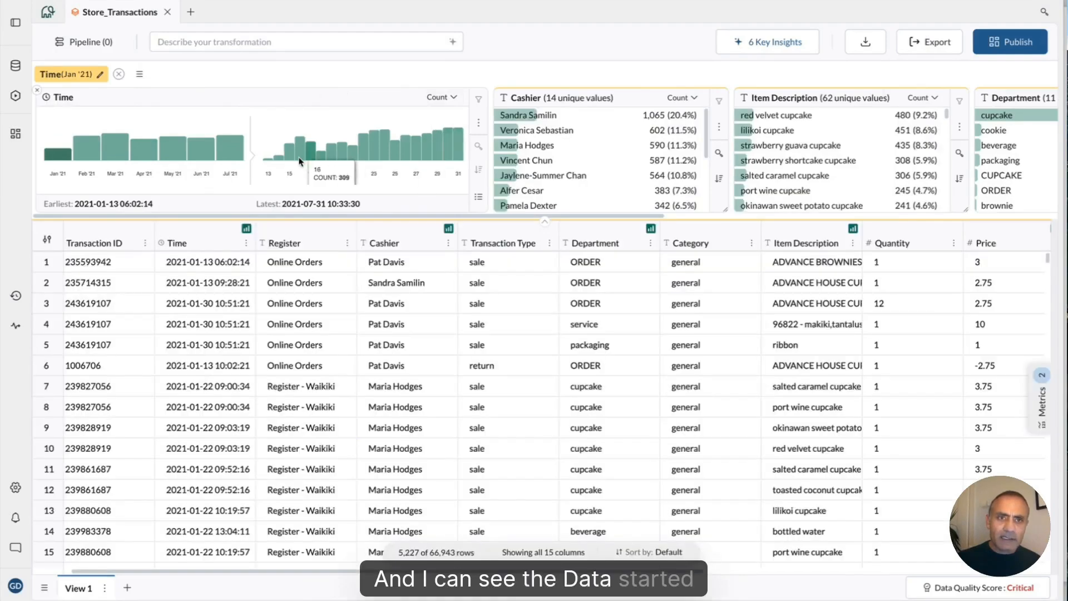
left_click(267, 162)
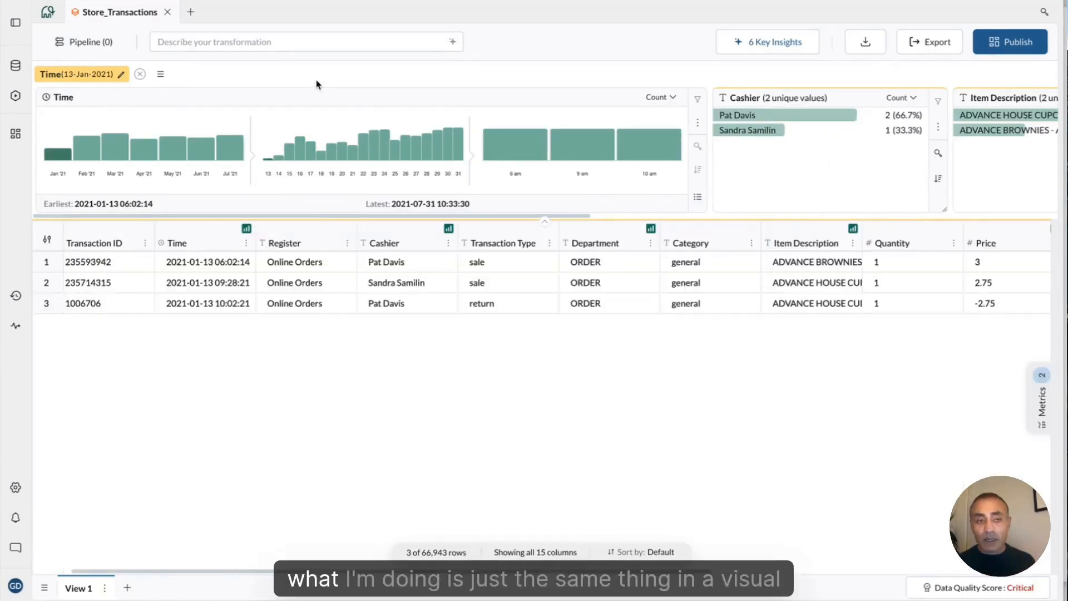
left_click(140, 74)
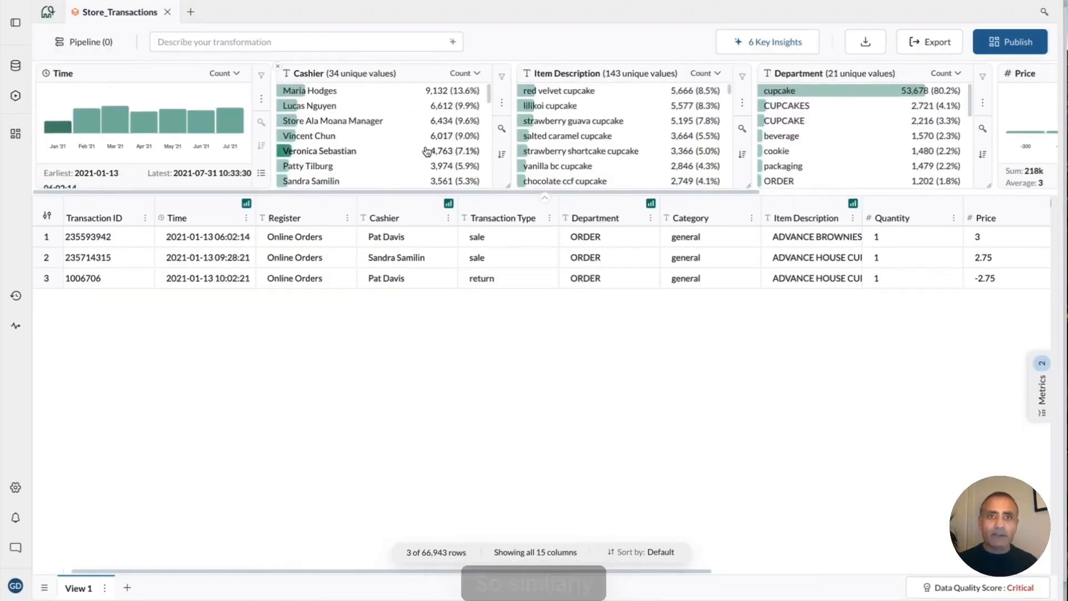
- Filter Item Description to strawberry guava cupcake, salted caramel cupcake and strawberry shortcake cupcake
left_click(463, 137)
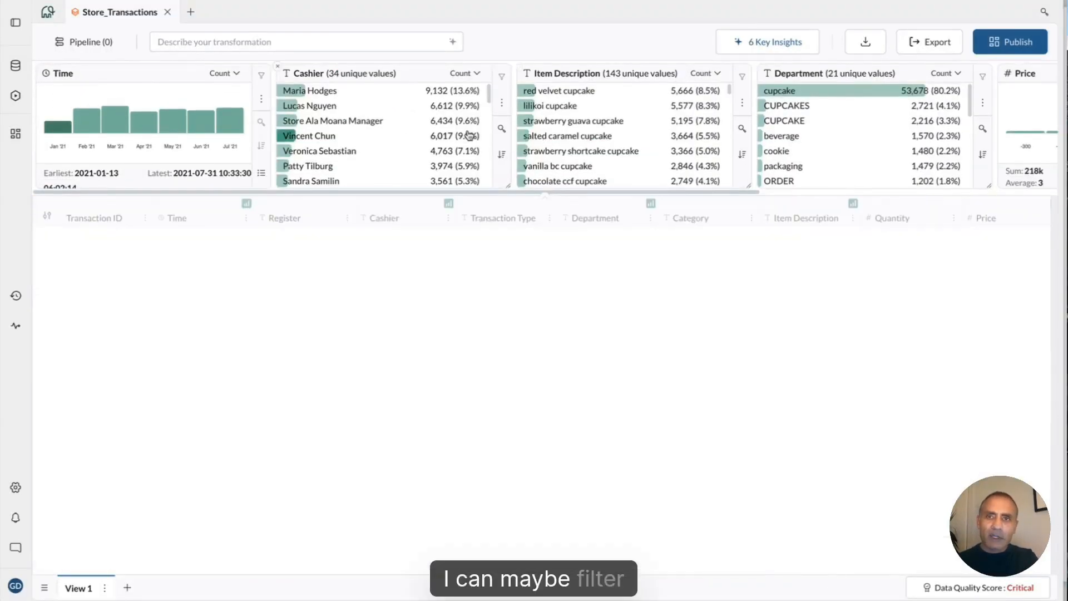
left_click(595, 126)
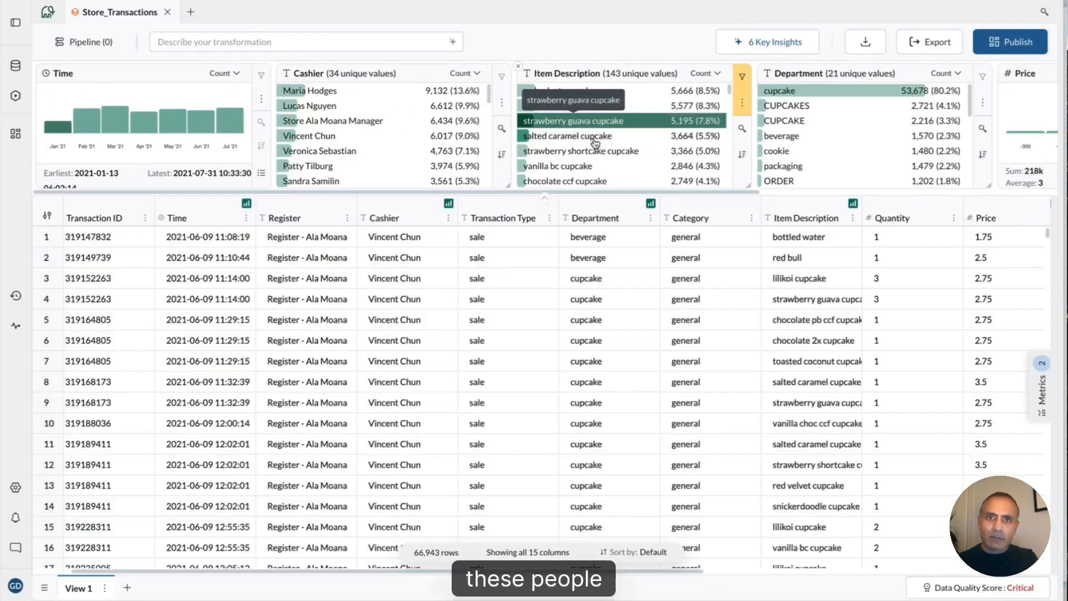
left_click(594, 140)
left_click(597, 151)
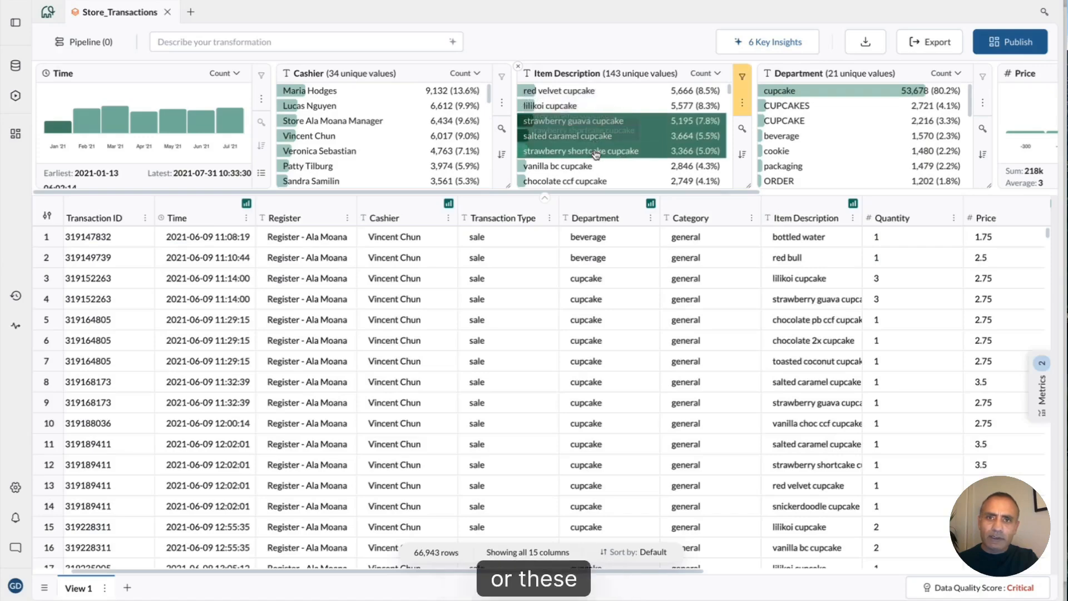
left_click(742, 76)
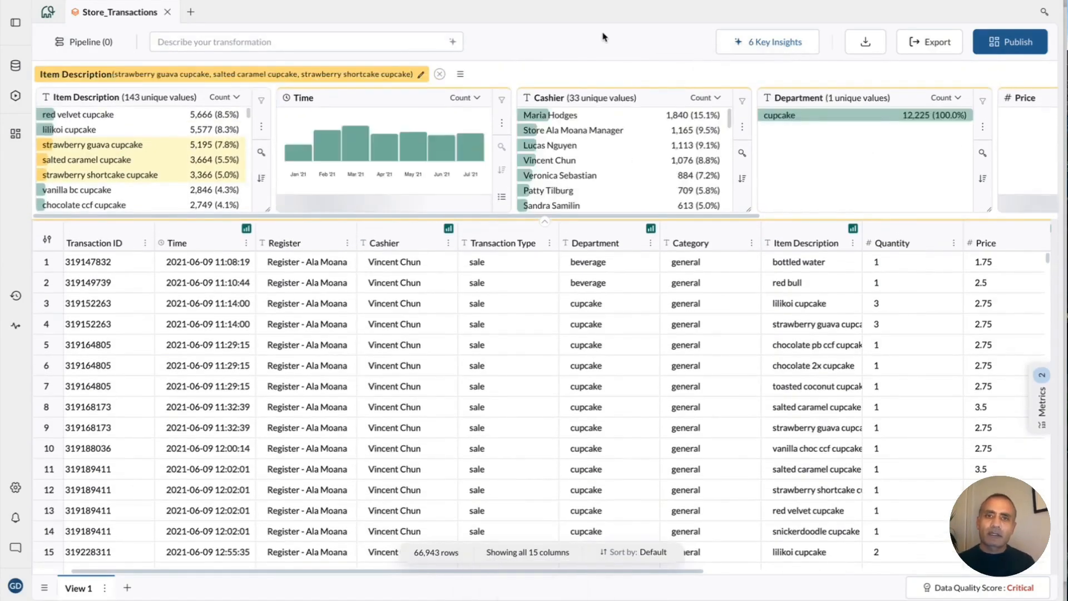
- Add a Cashier filter for the second and third cashiers listed, and clear all filters
left_click(566, 132)
left_click(559, 145)
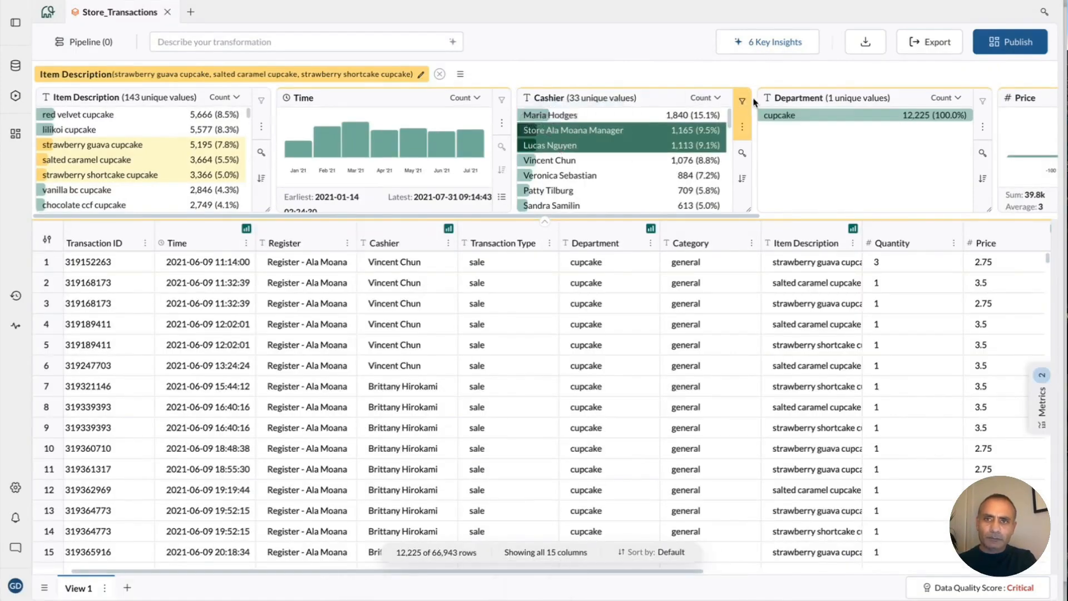
left_click(742, 101)
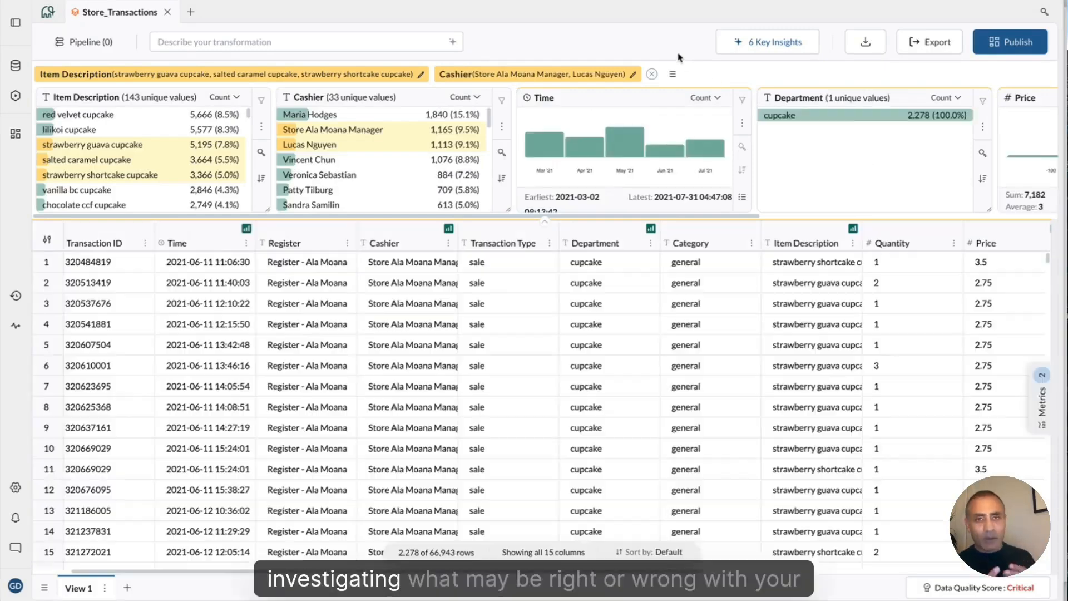
left_click(651, 74)
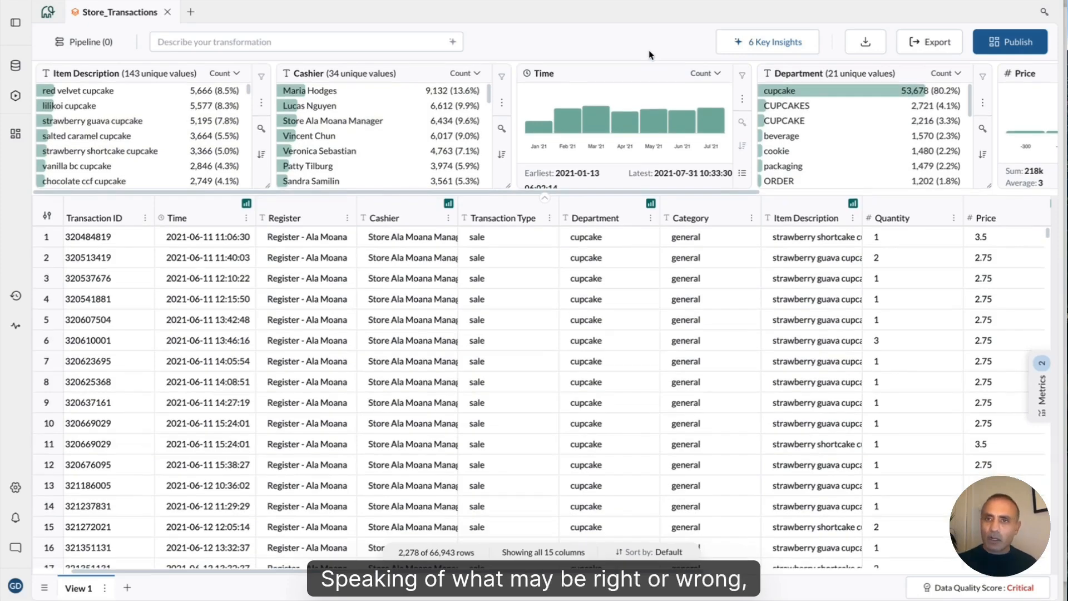
- Examine the full list of Department values for inconsistent spellings and capitalization
scroll(851, 138, "right", 2)
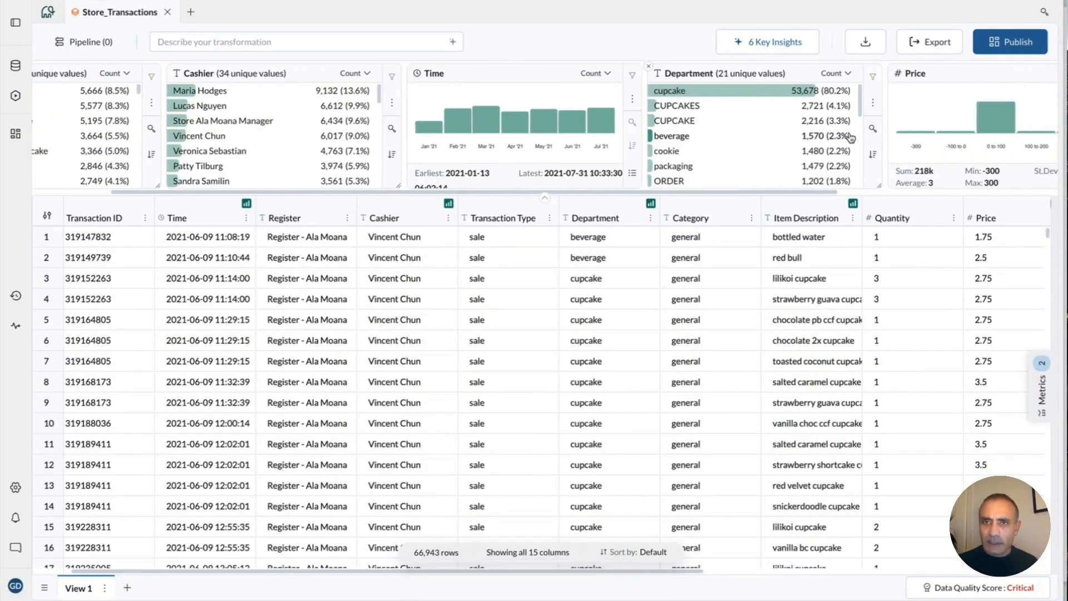
scroll(736, 138, "down", 1)
scroll(737, 138, "up", 1)
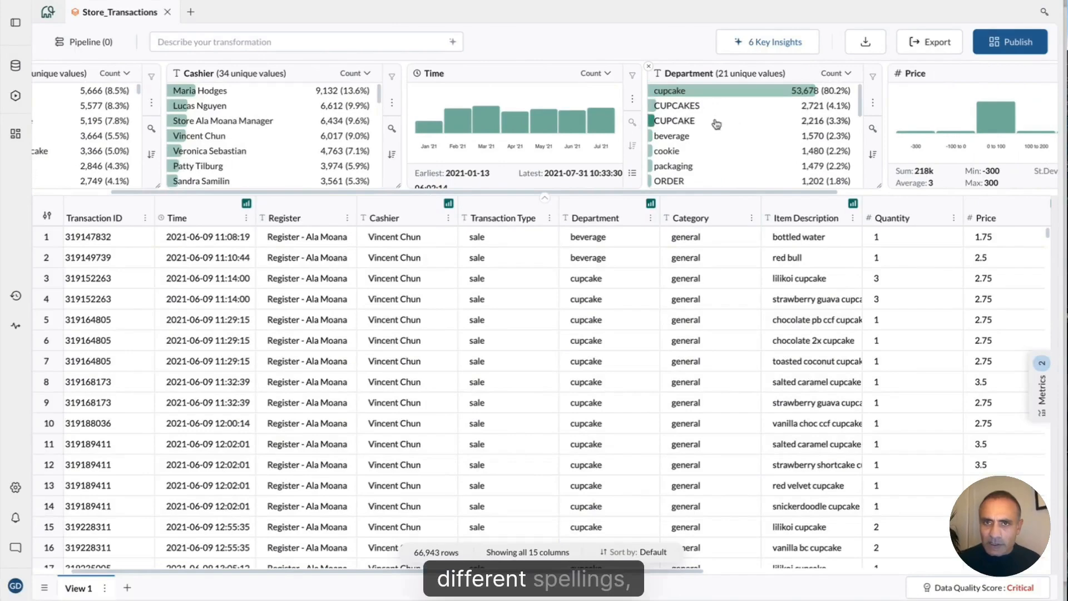
scroll(724, 137, "down", 5)
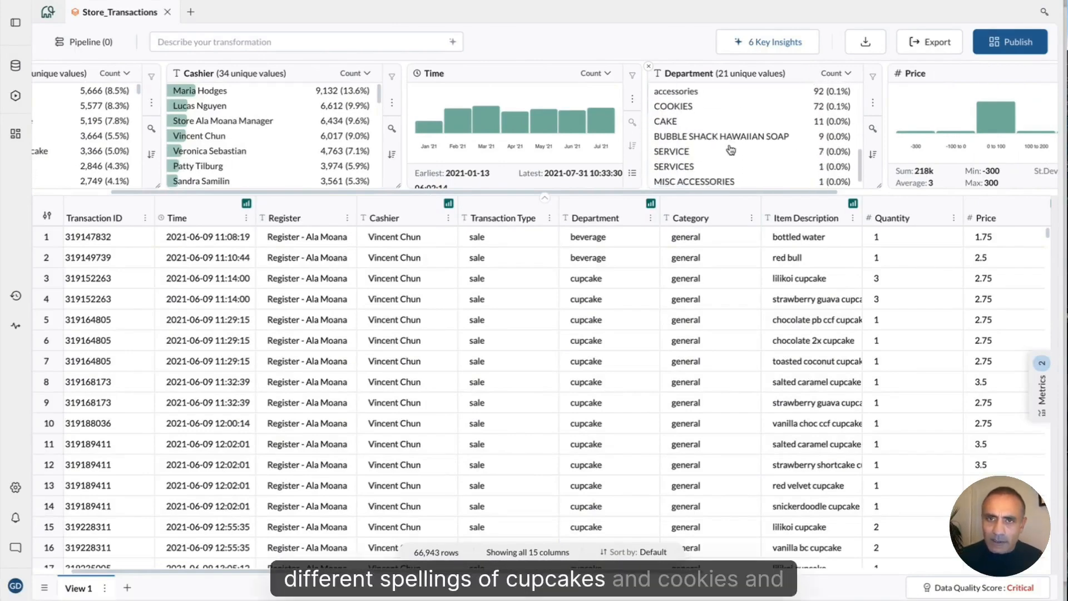
scroll(730, 151, "down", 1)
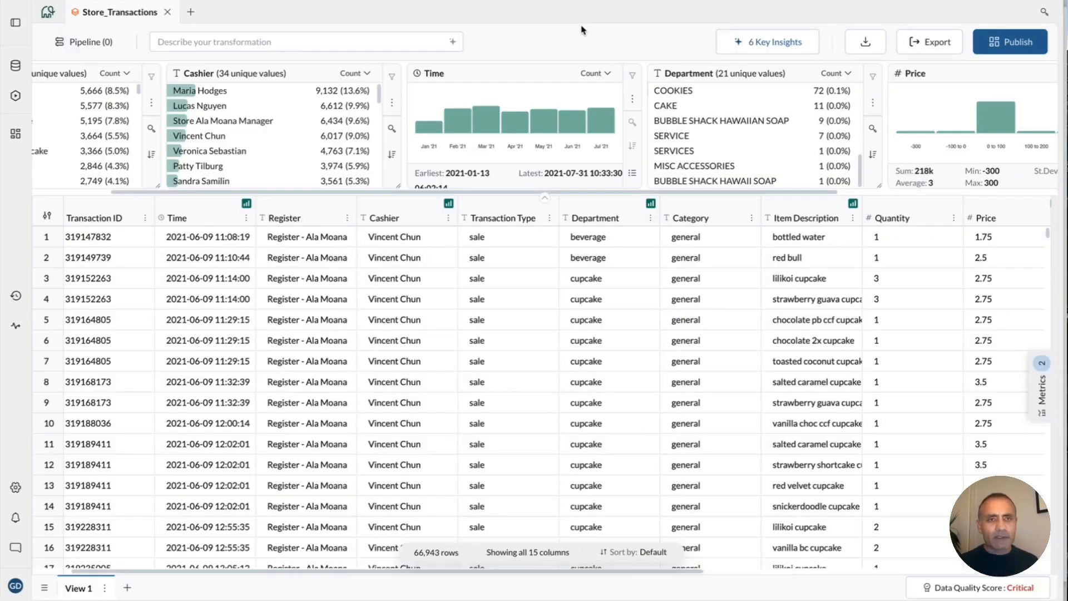
- Open the transformation tools, view the AI Prompt option for describing a transformation, and return to the tool list
left_click(327, 41)
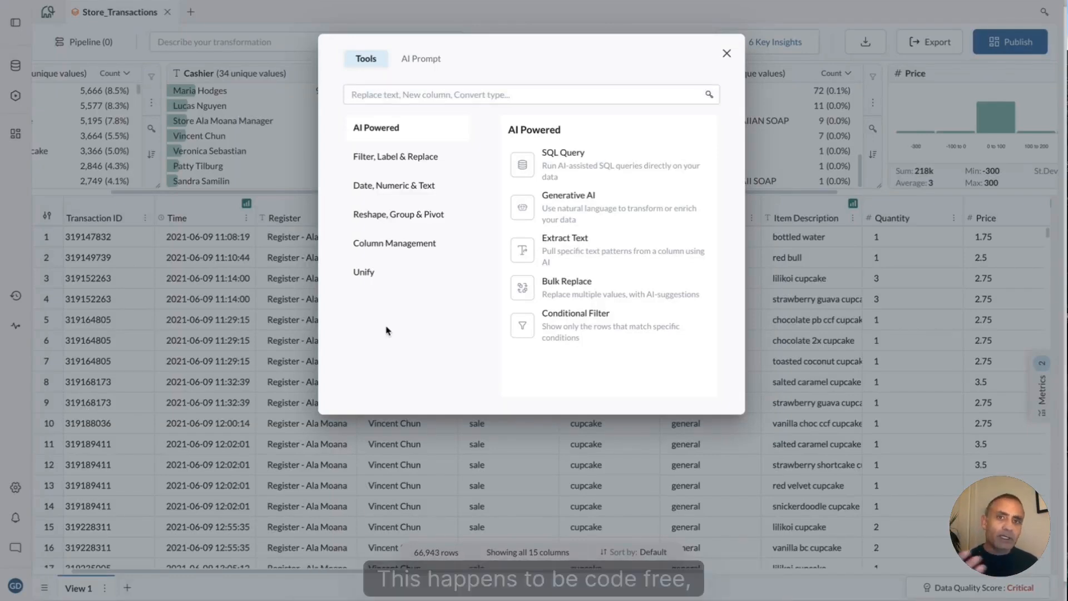
left_click(437, 61)
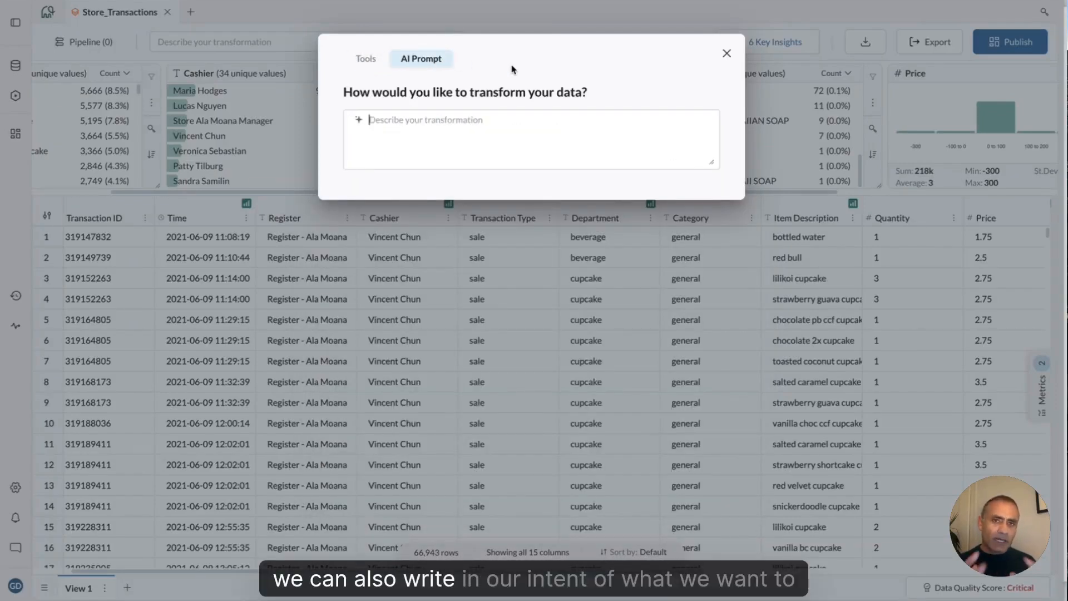
left_click(503, 163)
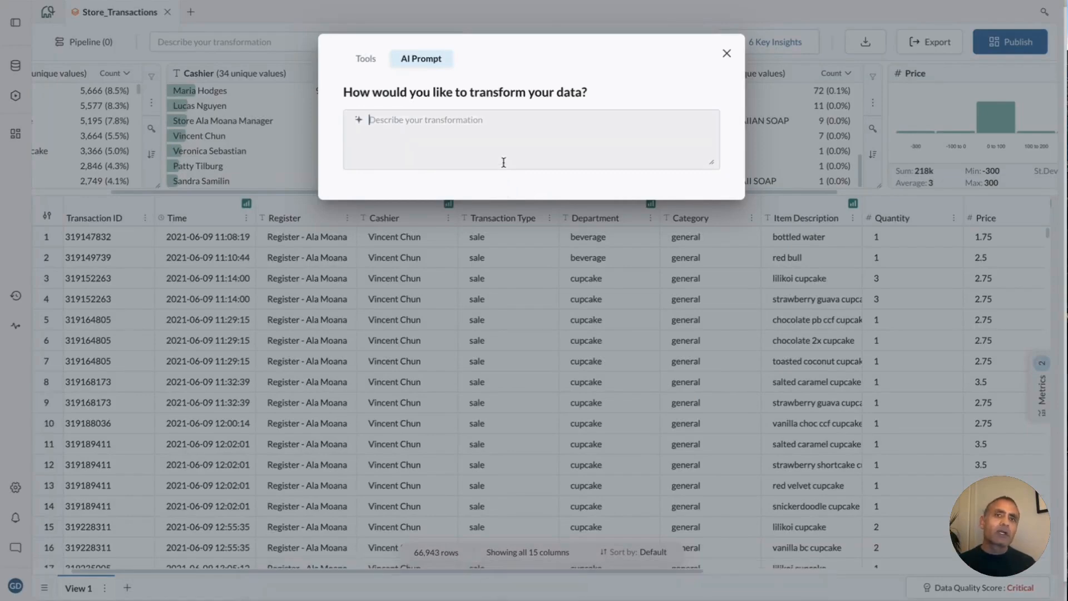
left_click(367, 61)
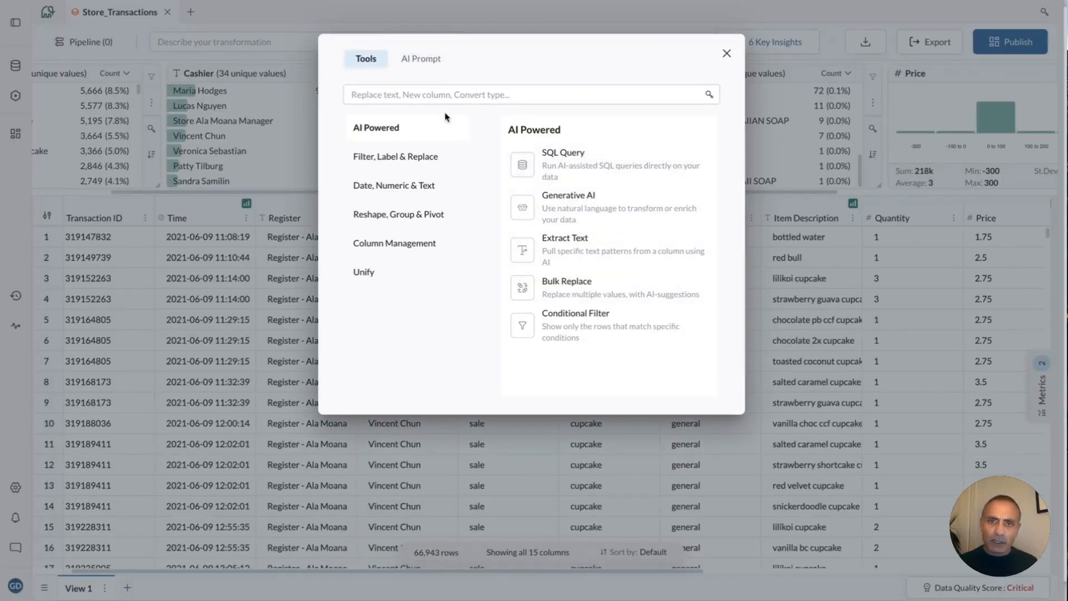
- Start a Bulk Replace transformation on the Department column
left_click(582, 291)
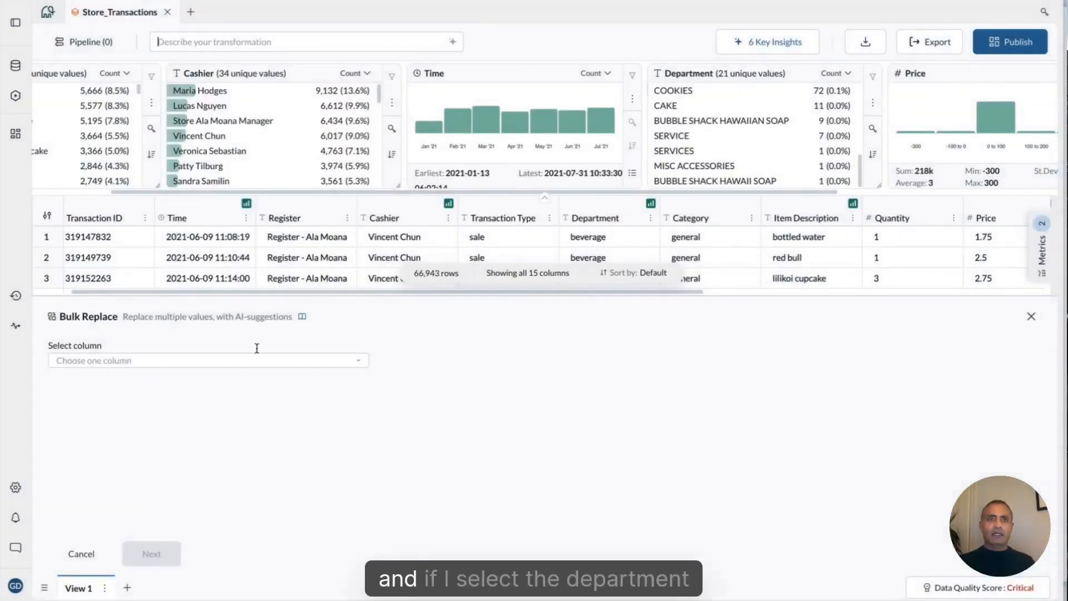
left_click(251, 365)
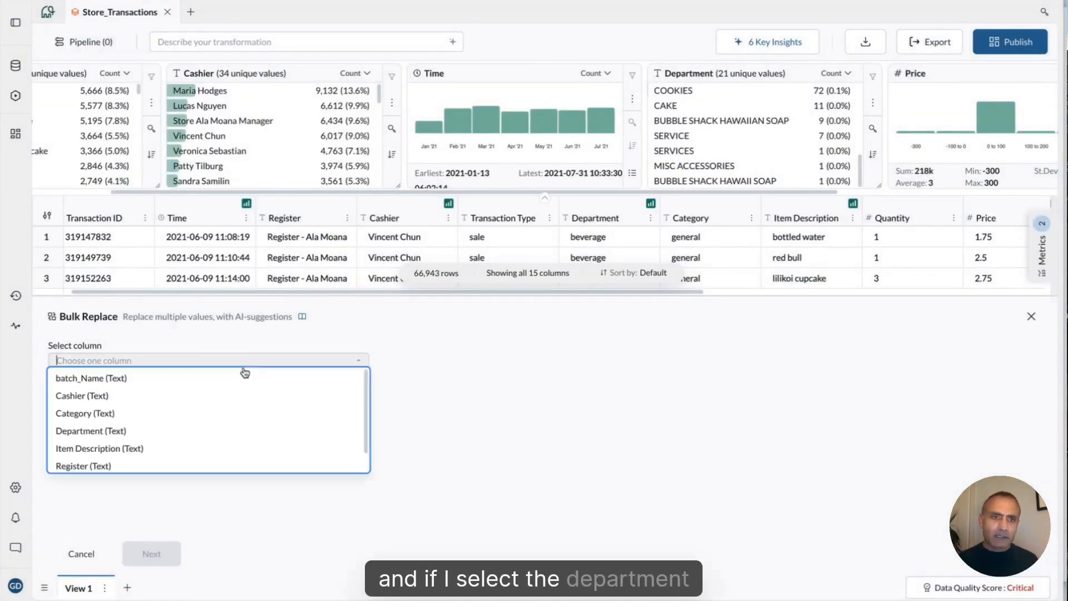
left_click(128, 431)
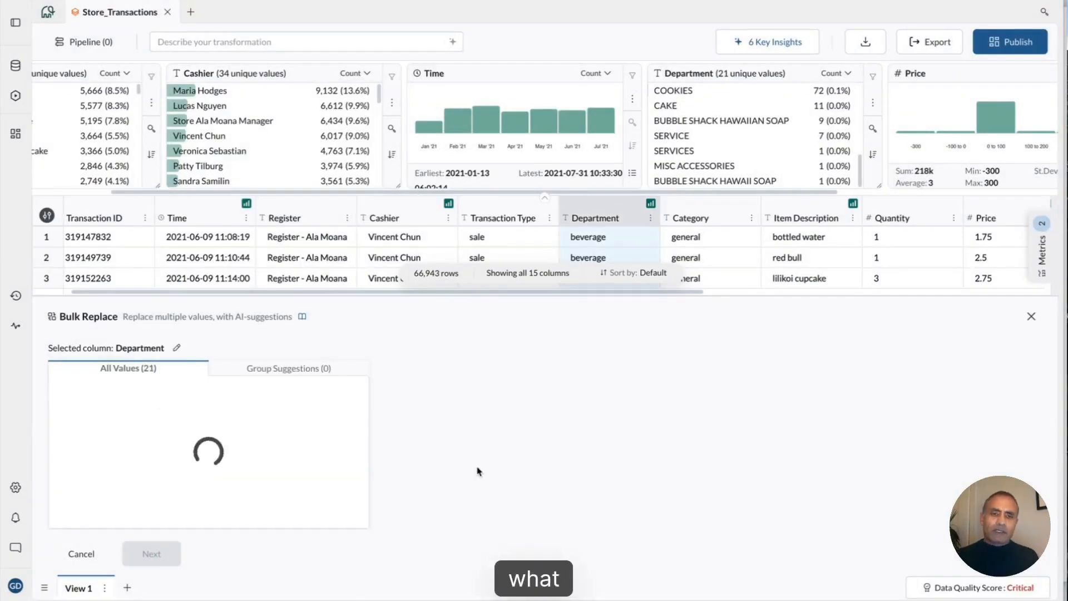
- Select the Department values cupcake, CUPCAKES and CUPCAKE for manual grouping
left_click(58, 411)
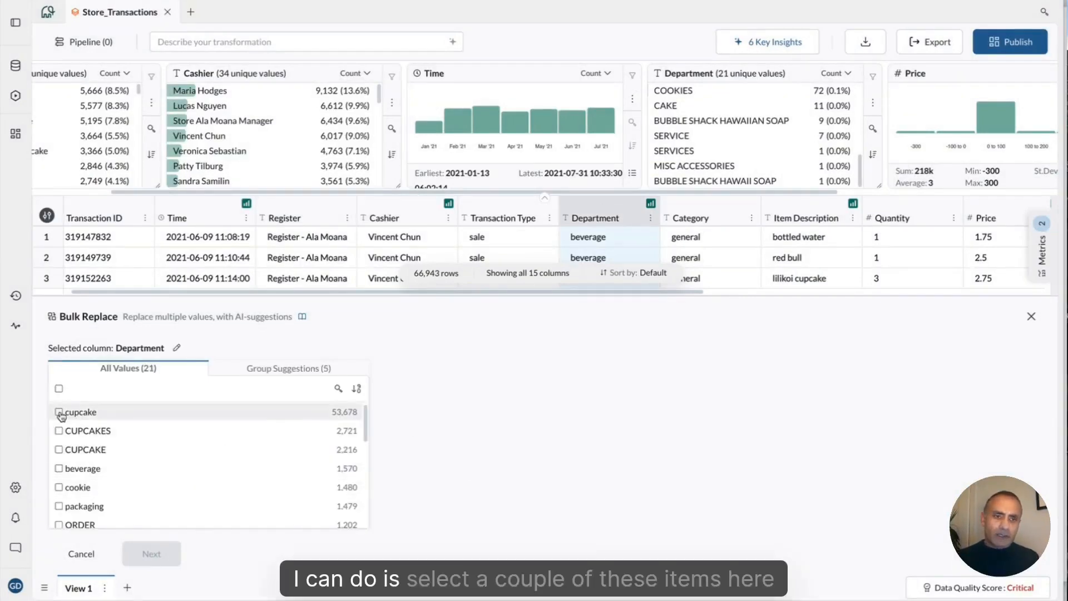
left_click(59, 431)
left_click(58, 450)
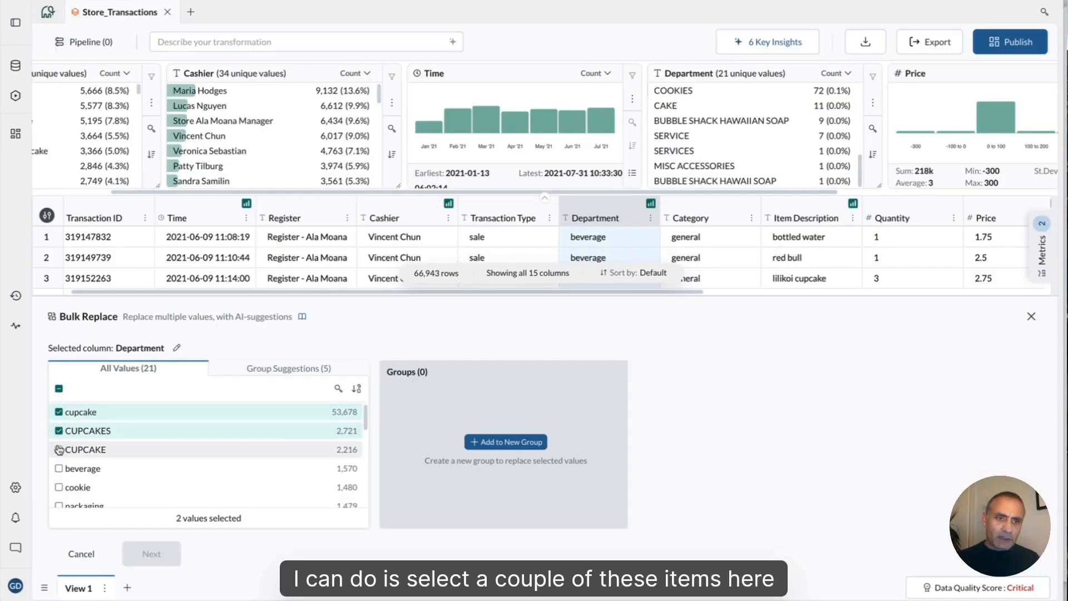
scroll(230, 470, "down", 1)
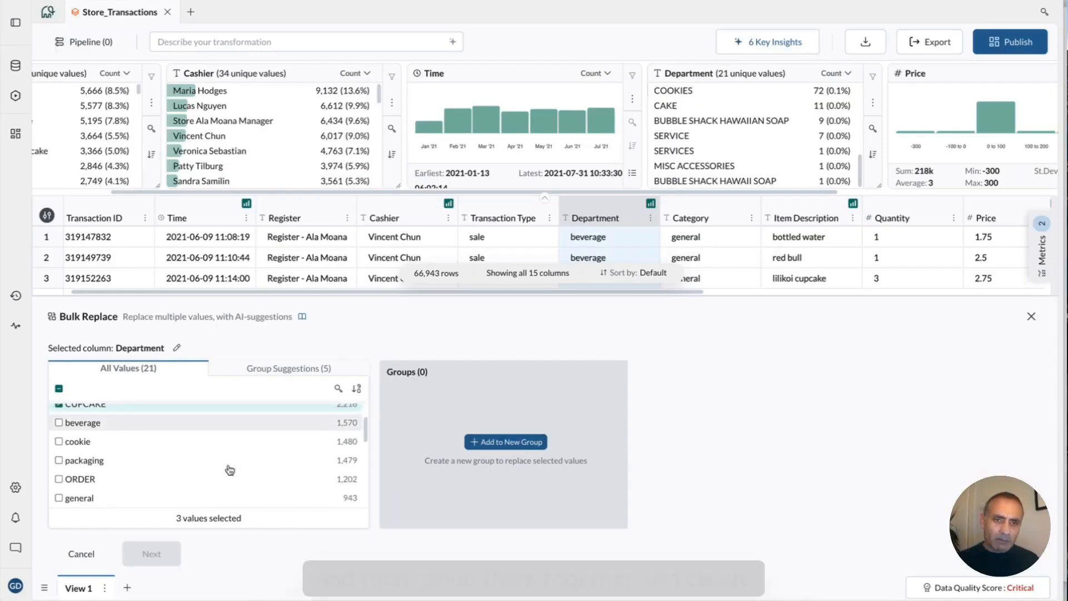
scroll(228, 467, "up", 1)
- Review the suggested groups for the Department values and create replacement groups from all of them
left_click(299, 370)
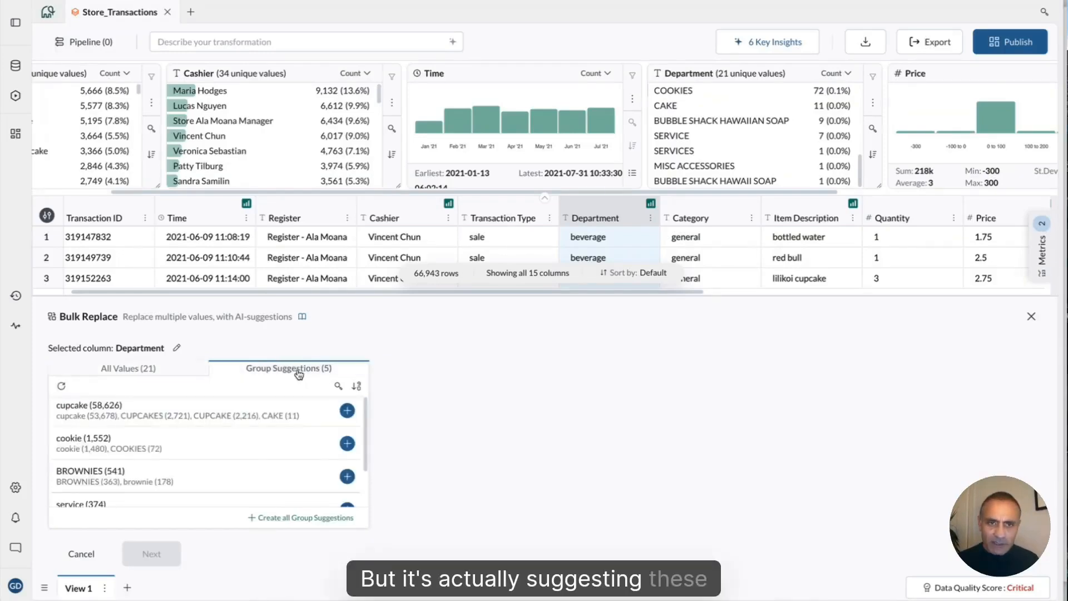
scroll(267, 454, "down", 2)
scroll(267, 454, "up", 2)
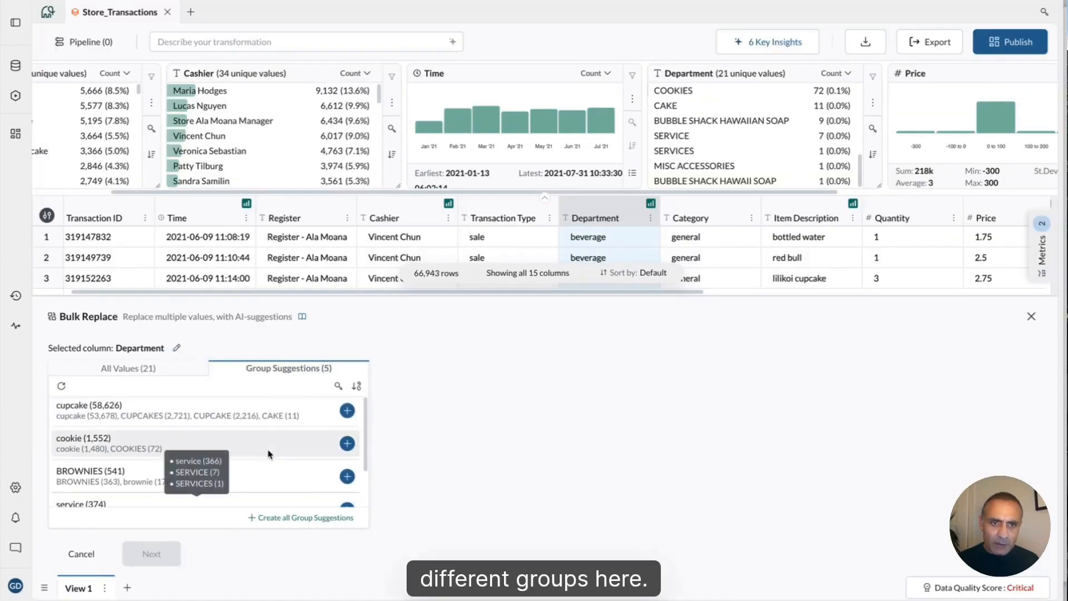
left_click(315, 519)
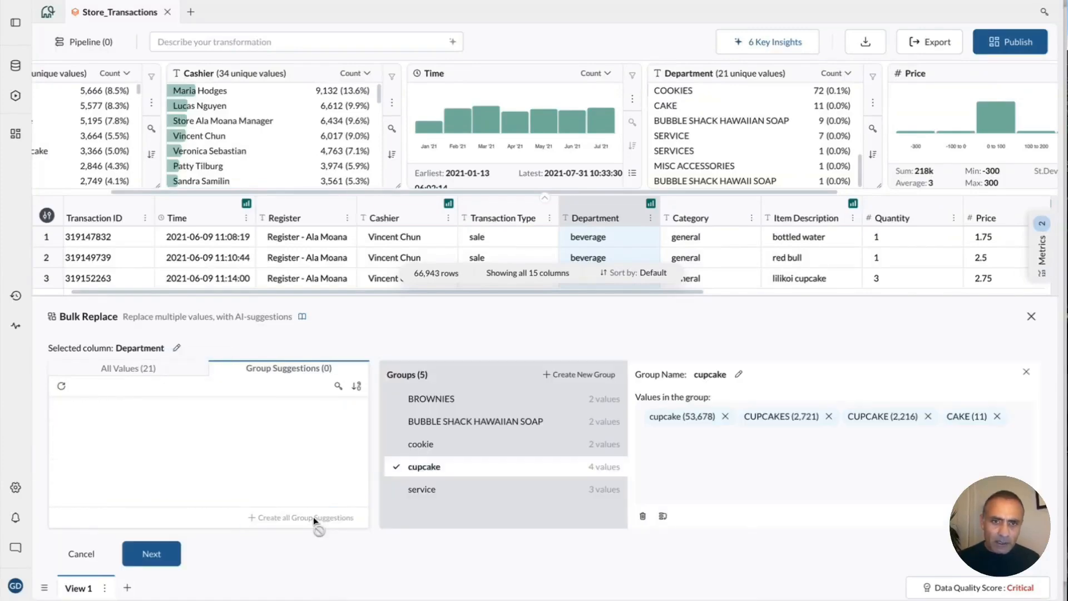
- Check the values in the BROWNIES, BUBBLE SHACK HAWAIIAN SOAP, cookie and service groups, and apply the Bulk Replace to Department
left_click(448, 399)
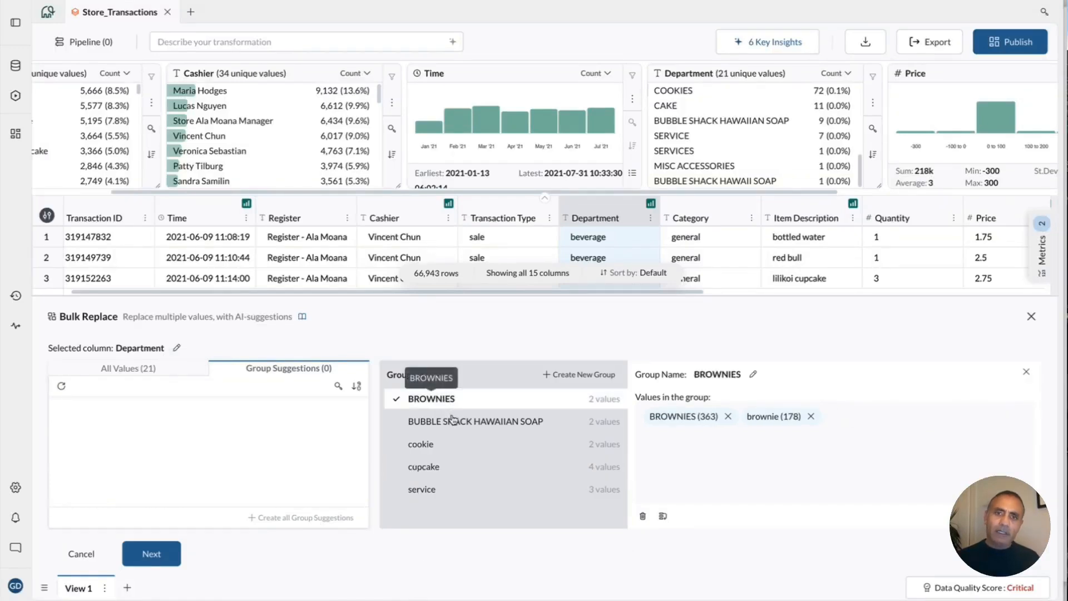
left_click(451, 422)
left_click(442, 445)
left_click(426, 487)
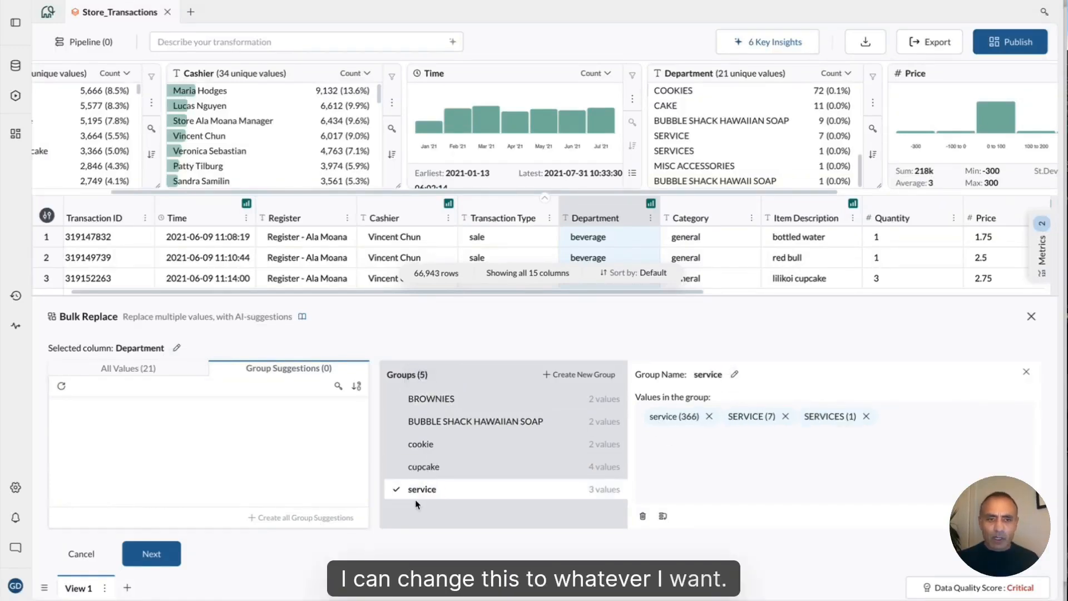
left_click(162, 554)
left_click(233, 554)
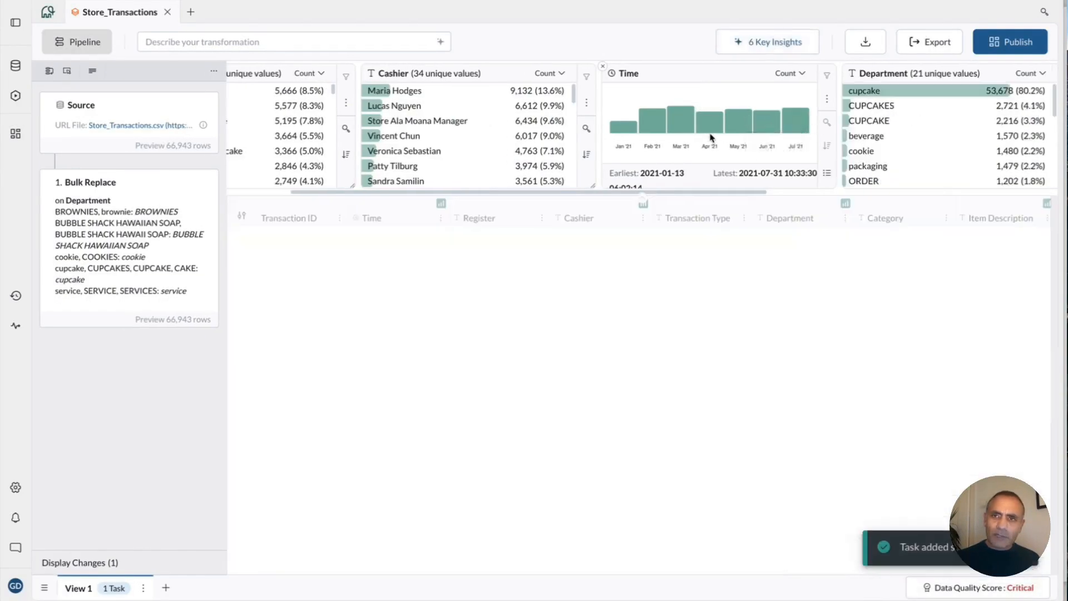
- Check the Department value summary and read the dataset's Key Insights
scroll(711, 137, "right", 4)
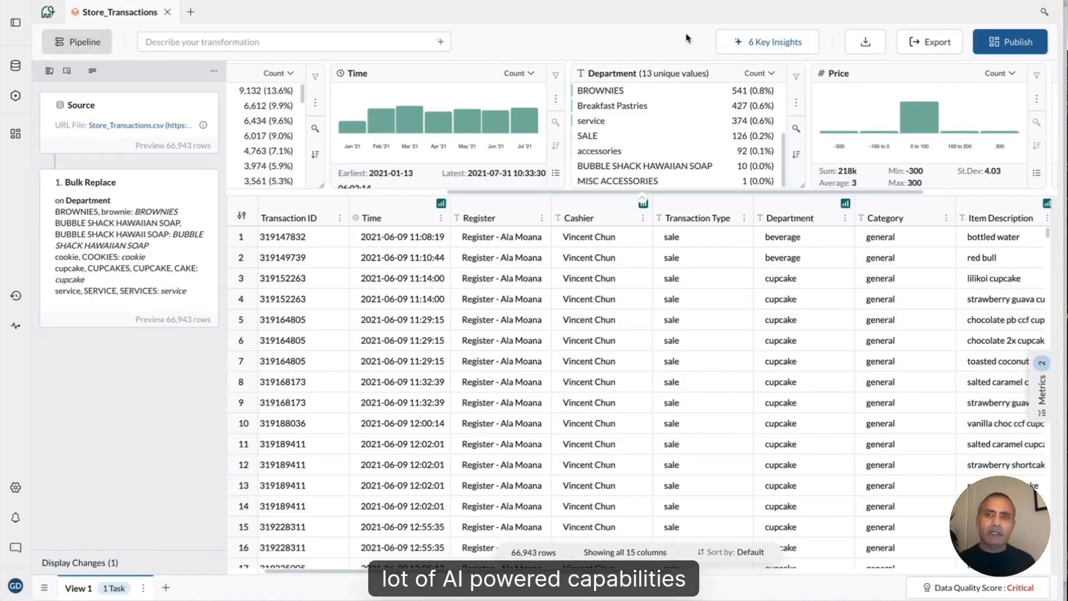
left_click(773, 45)
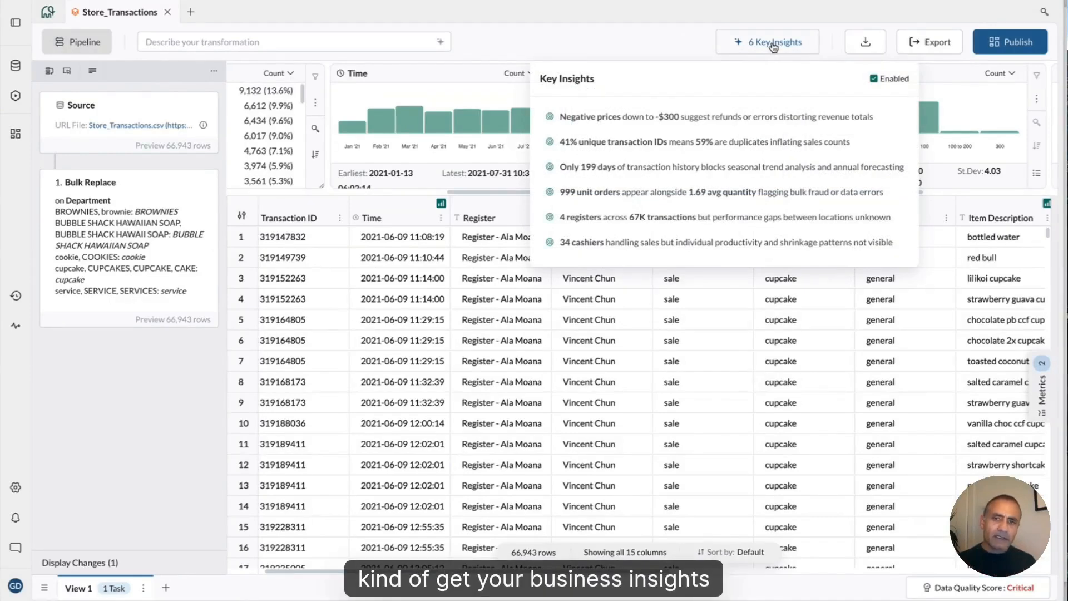
left_click(651, 23)
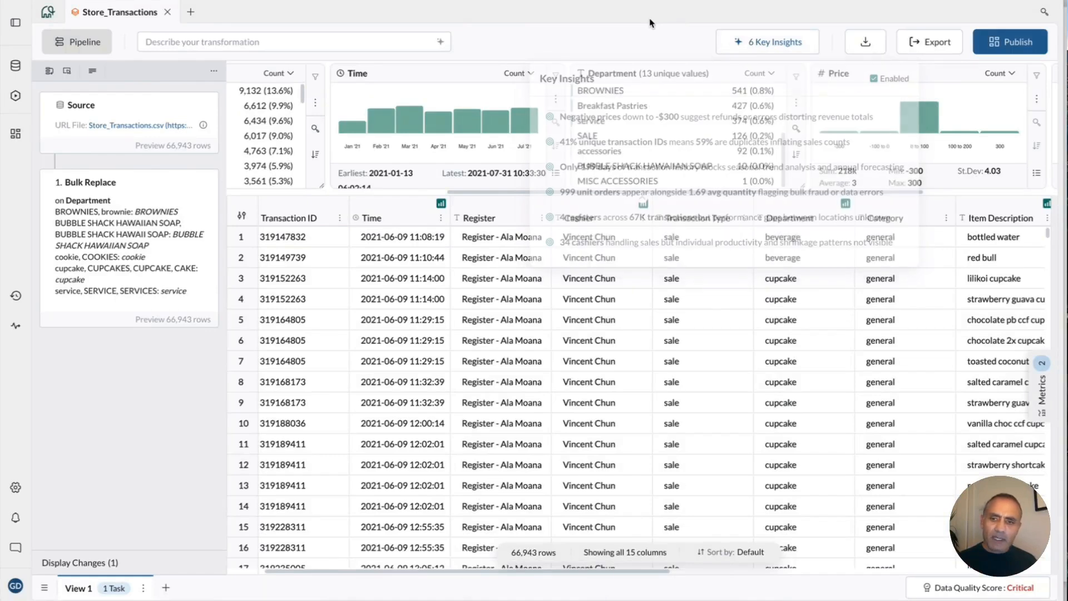
- Examine the detailed data quality report, including its overview, issues, improvement actions and join recommendations, and close it
left_click(961, 589)
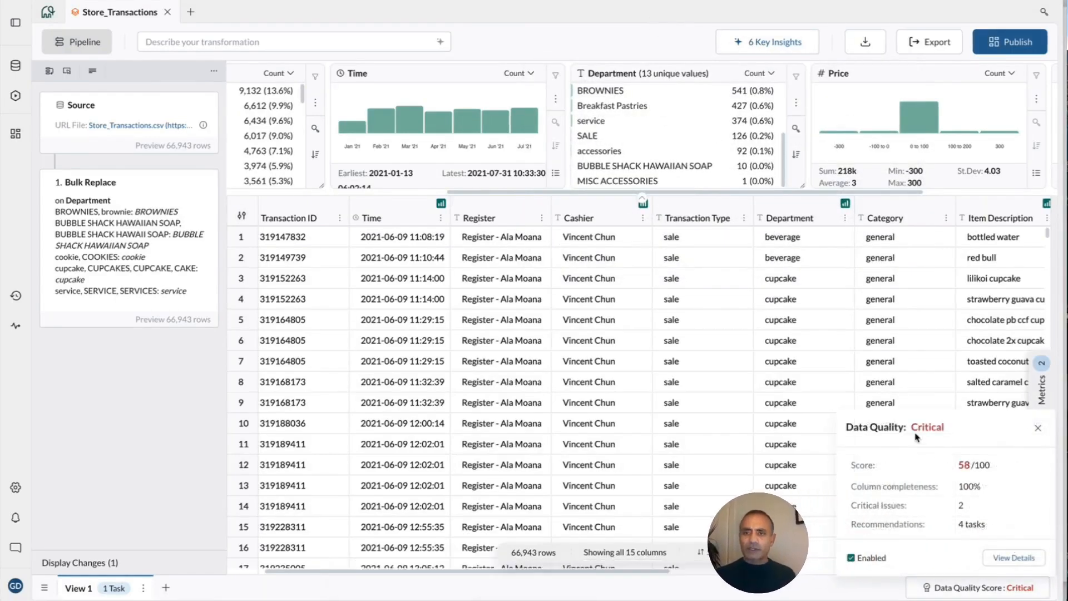
left_click(1001, 559)
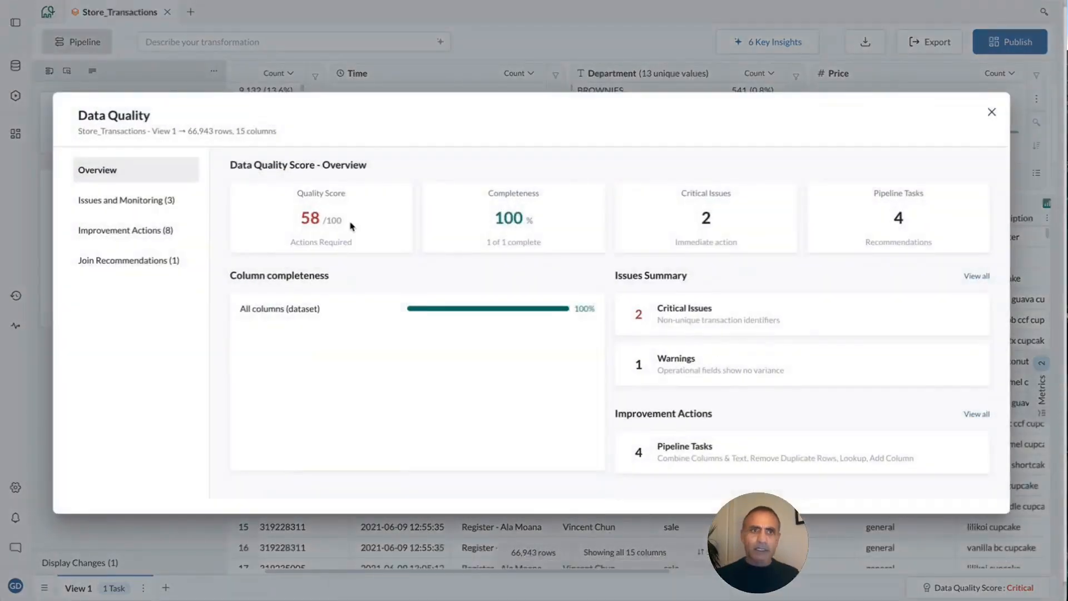
left_click(134, 204)
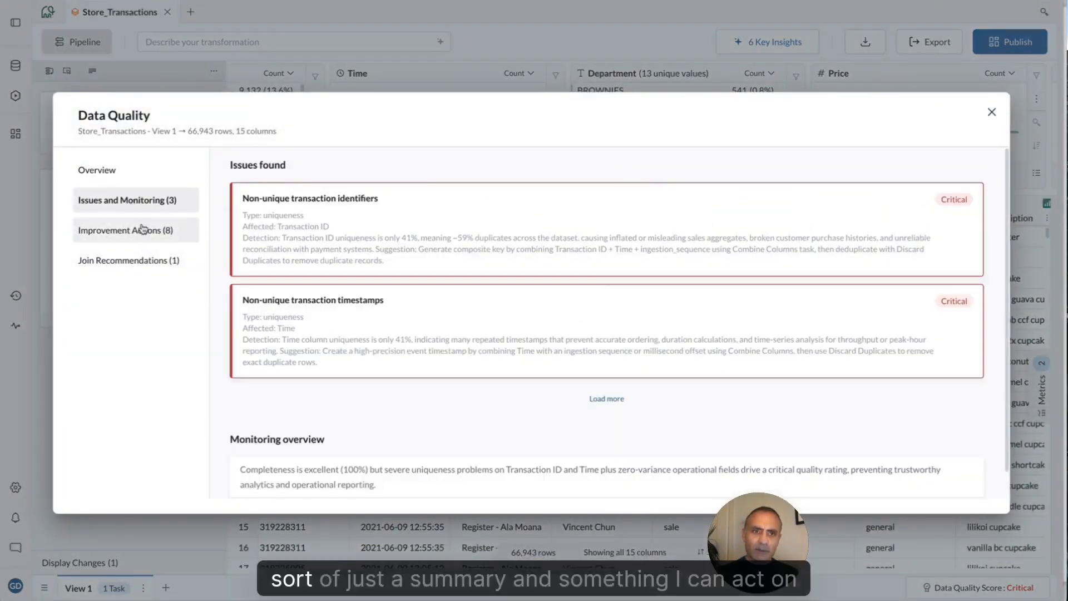
scroll(287, 348, "down", 1)
scroll(267, 323, "up", 1)
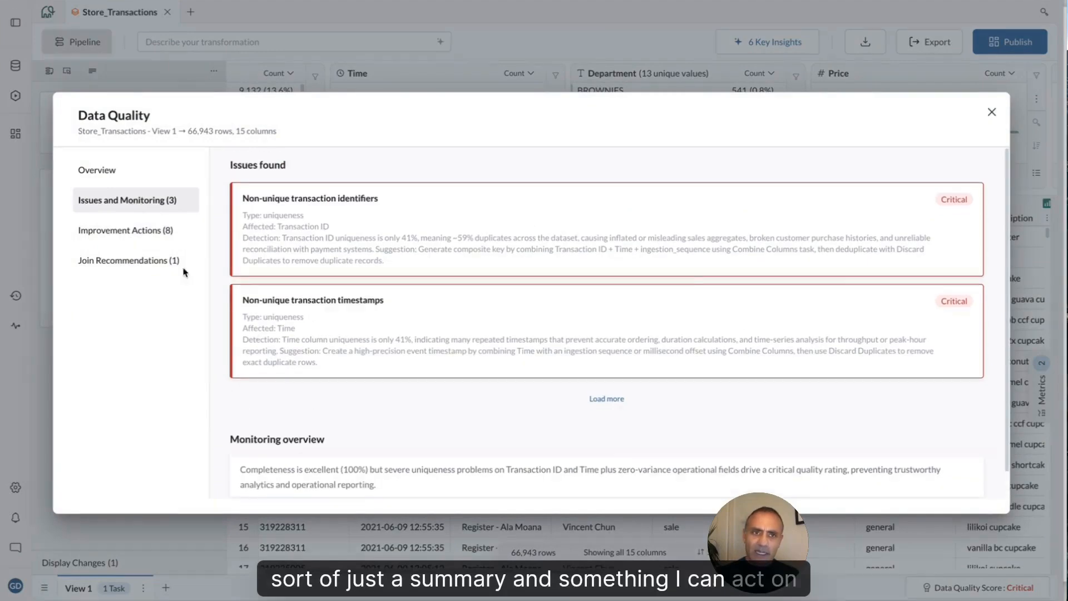
left_click(147, 243)
left_click(138, 263)
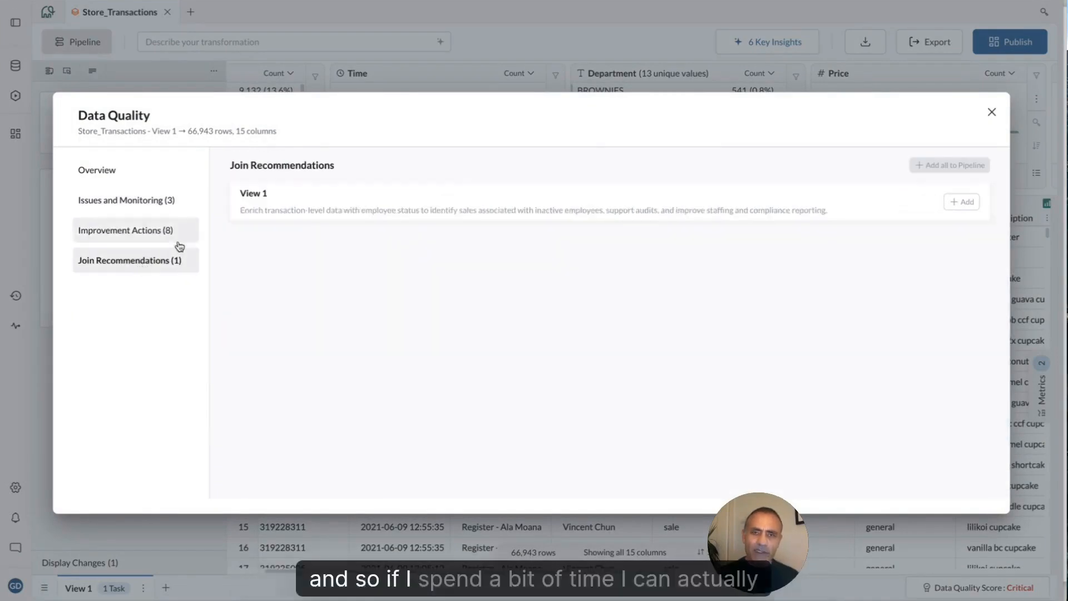
left_click(992, 112)
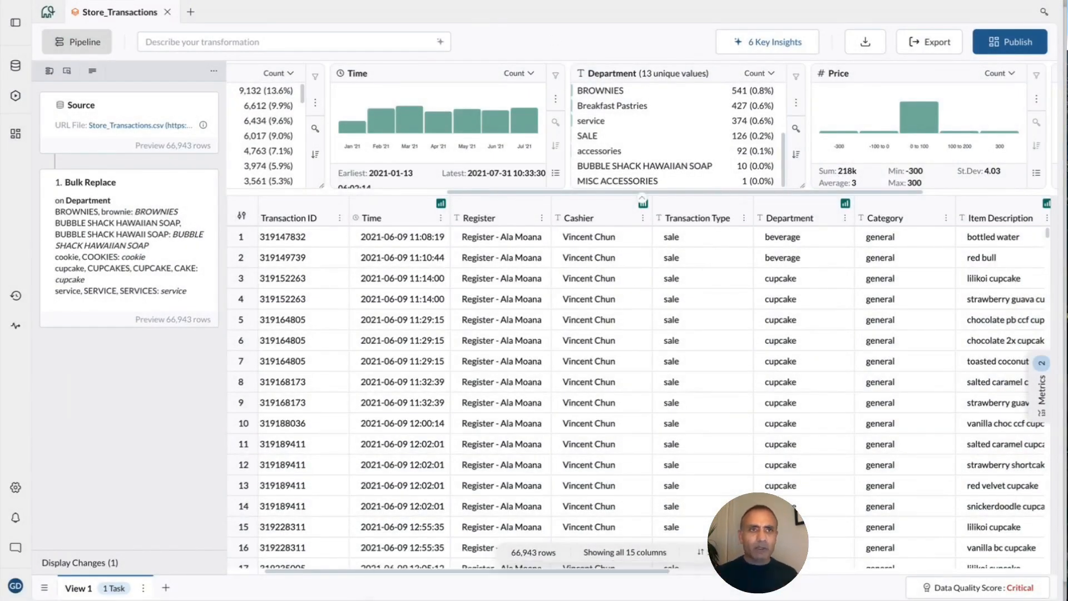
- Open the FashionRetailer_Jan_And_Feb_Sales dataset from the Retailer folder and review all the tasks in its pipeline
left_click(49, 13)
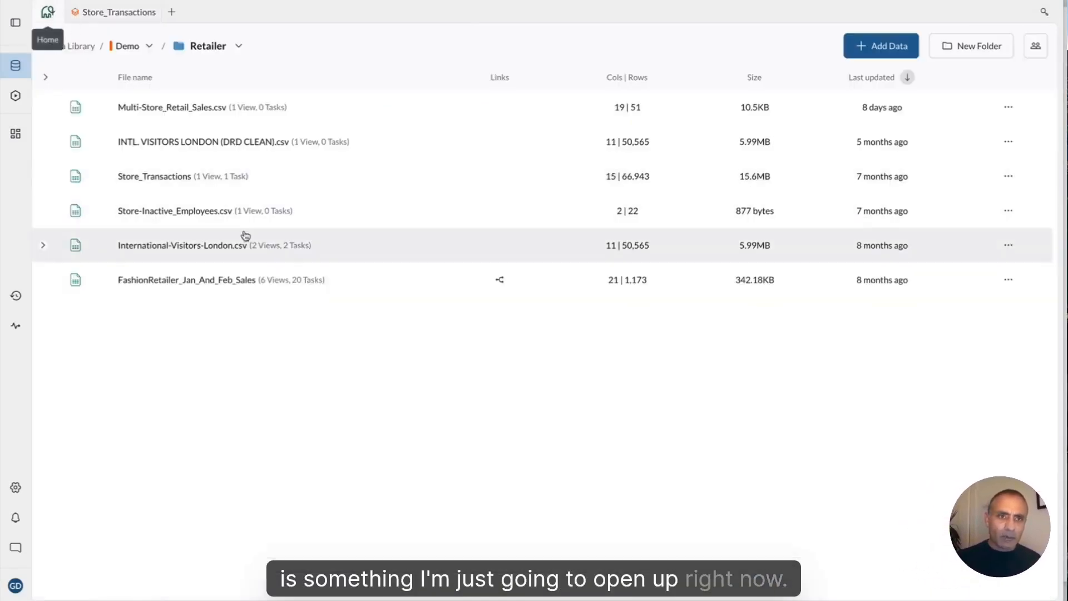
left_click(234, 280)
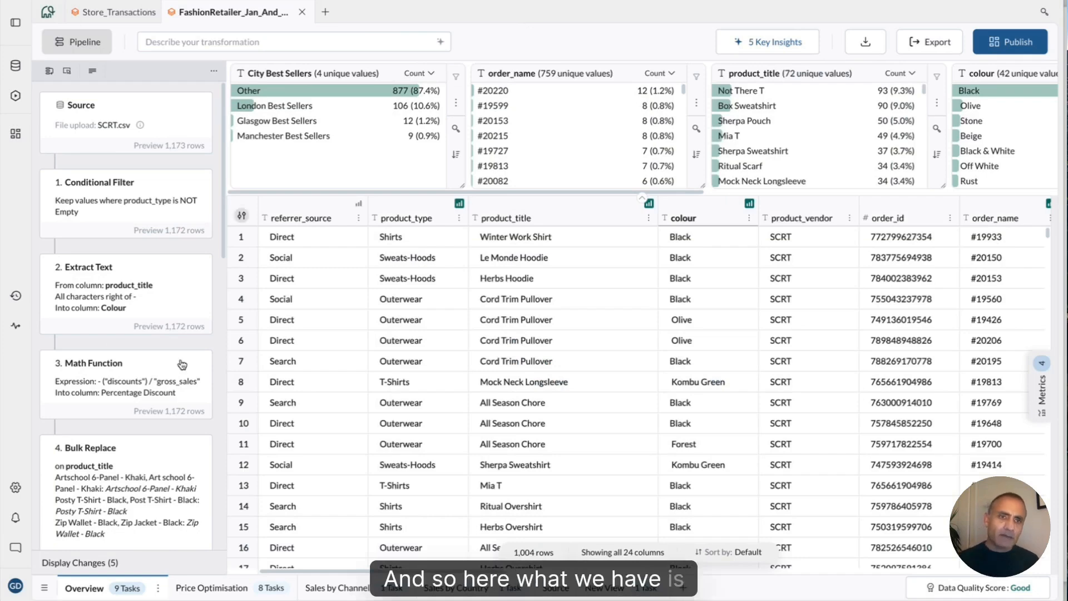
scroll(143, 440, "down", 3)
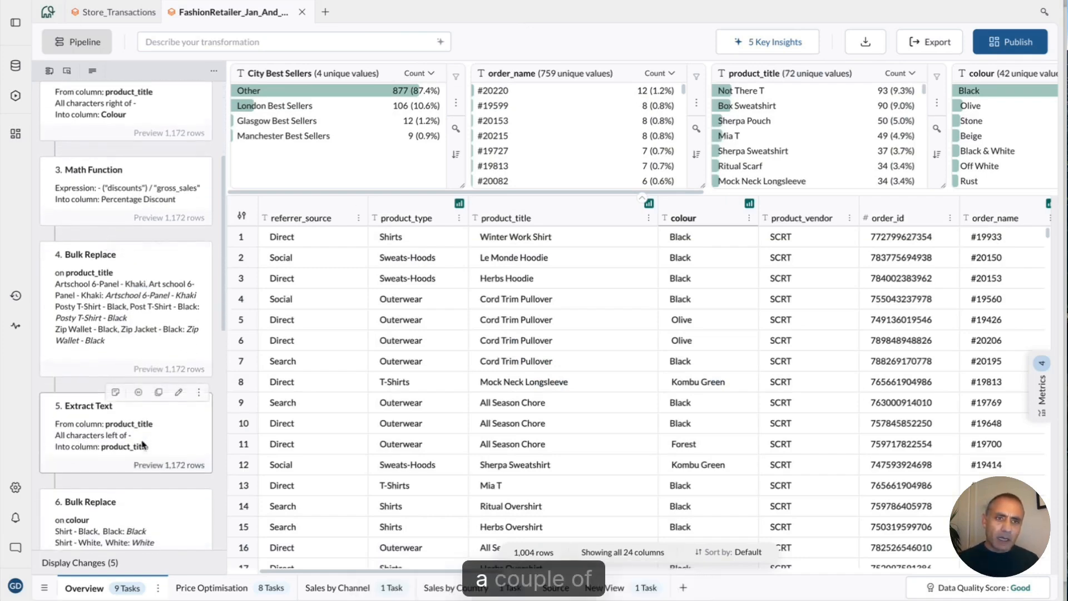
scroll(142, 444, "down", 8)
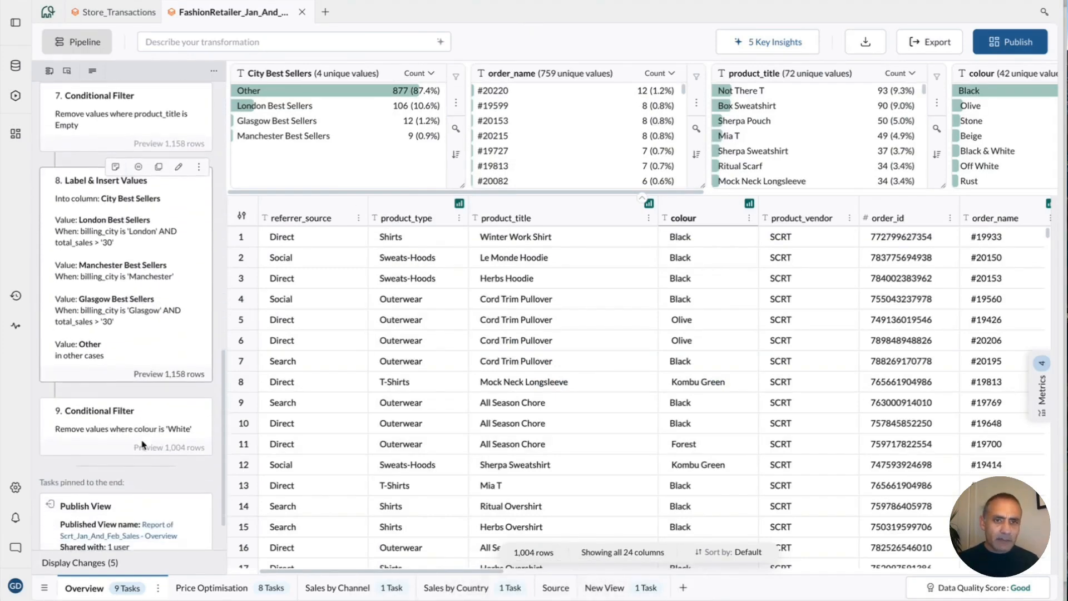
scroll(142, 444, "down", 2)
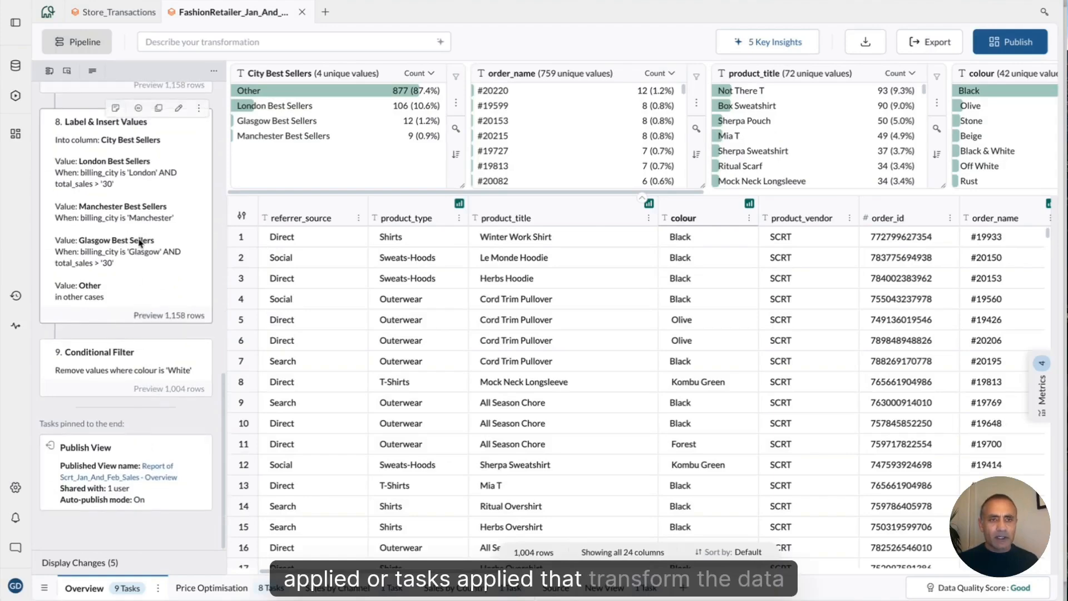
scroll(142, 236, "up", 15)
scroll(145, 334, "down", 11)
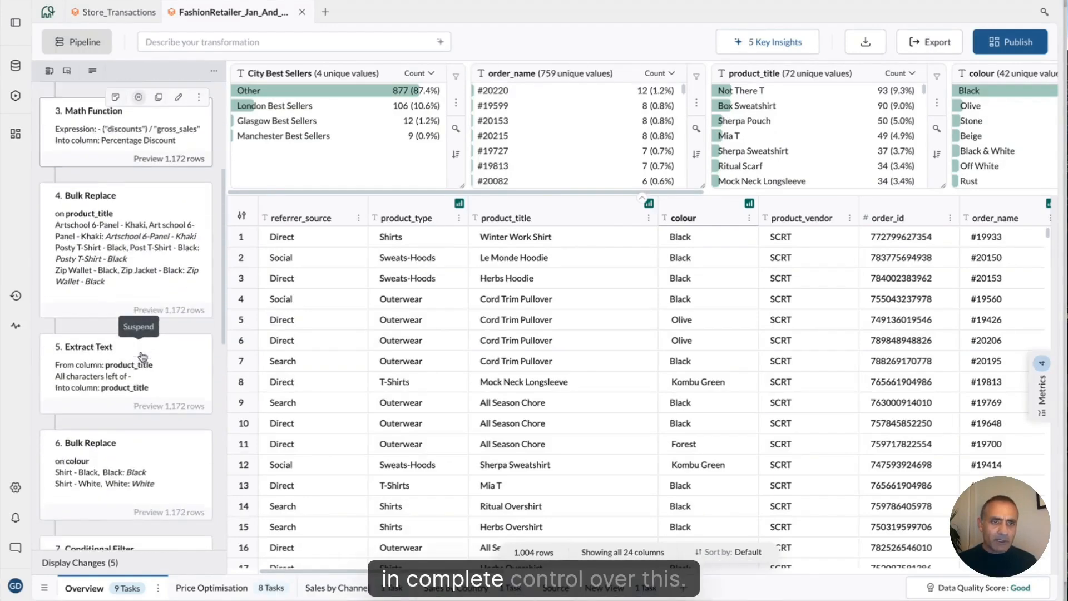
scroll(159, 283, "up", 11)
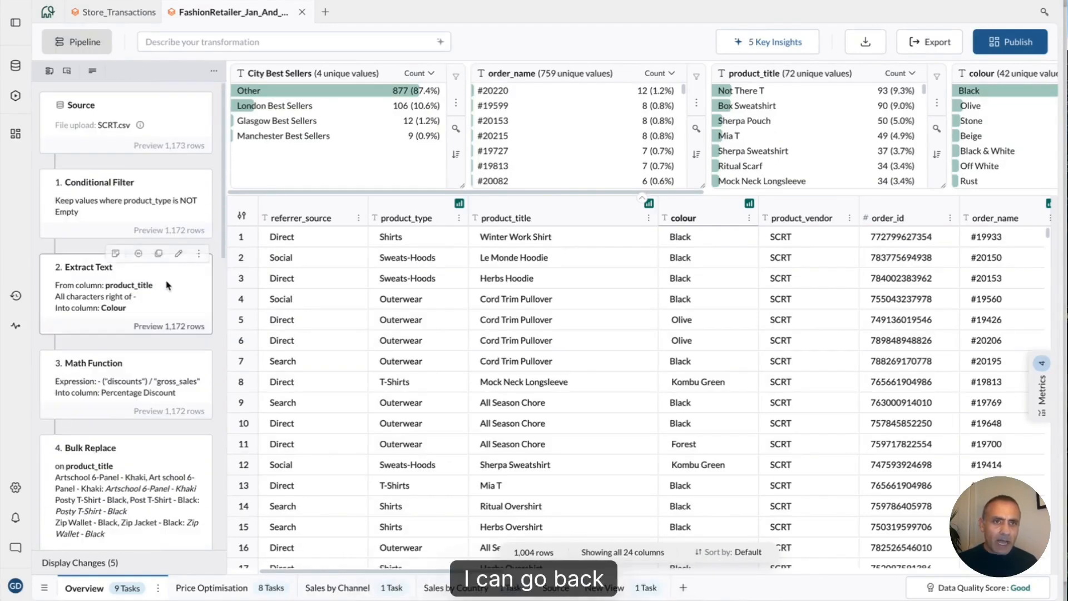
- Preview the data as of the first Conditional Filter task, exit the preview and view the end of the pipeline
left_click(176, 230)
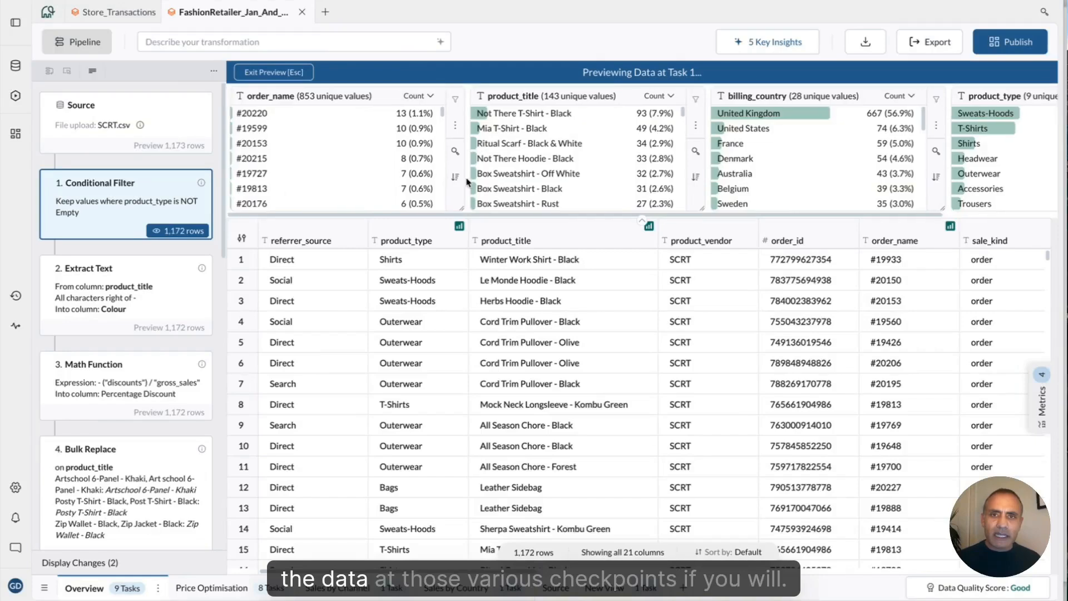
scroll(282, 167, "right", 5)
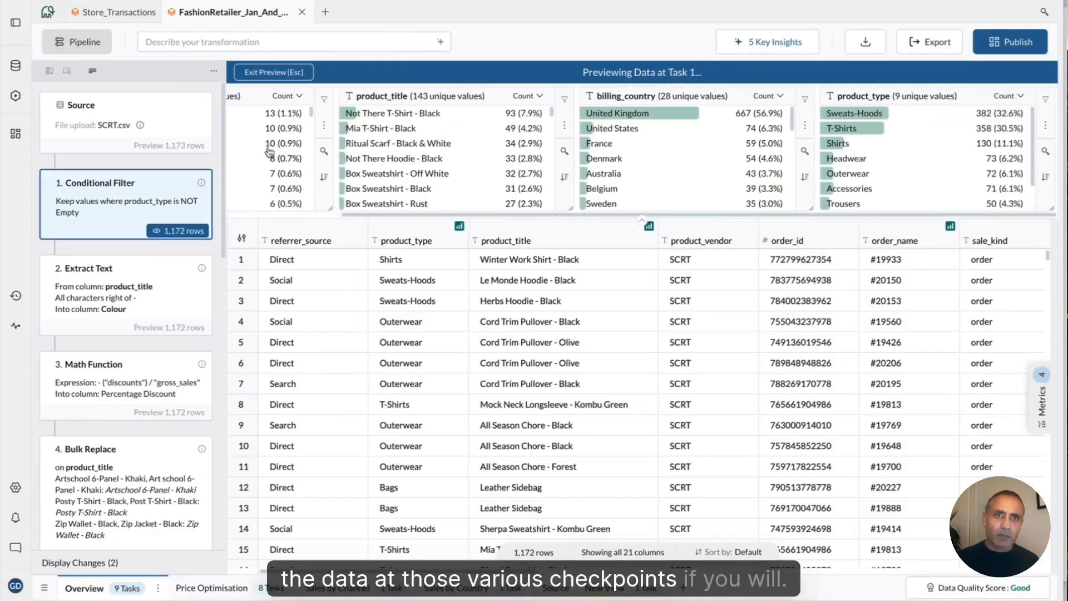
left_click(282, 73)
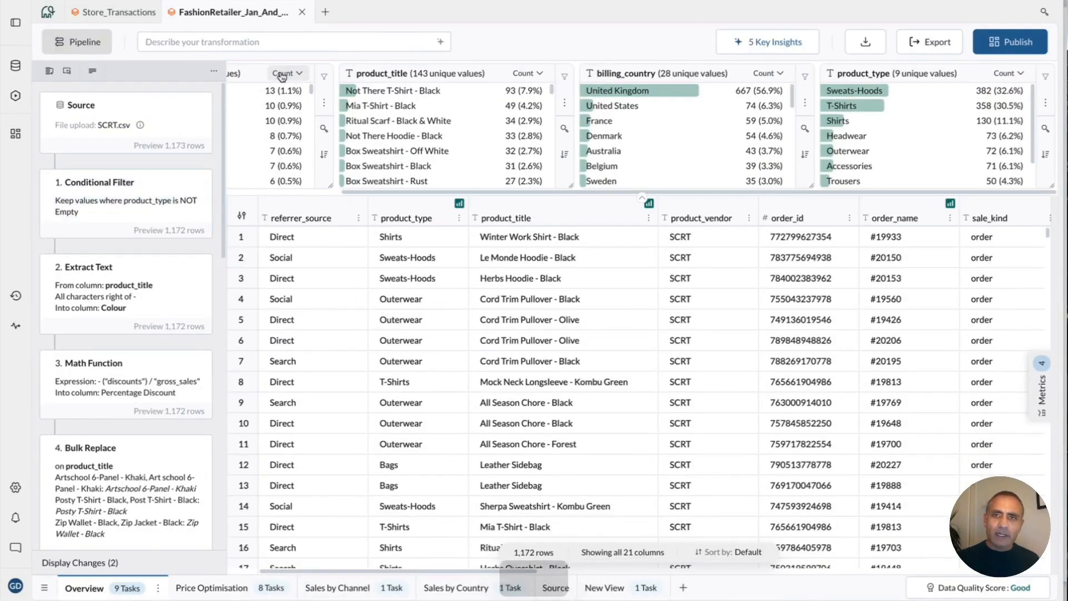
scroll(176, 326, "down", 1)
scroll(175, 327, "down", 10)
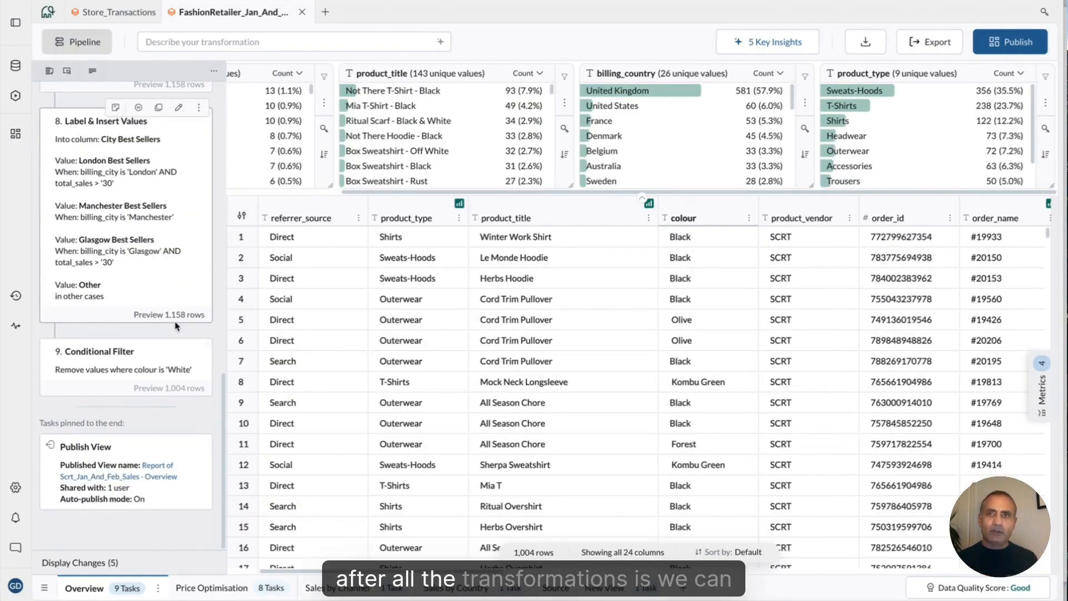
- View the file download formats and the export options, expanding the database destinations
left_click(866, 46)
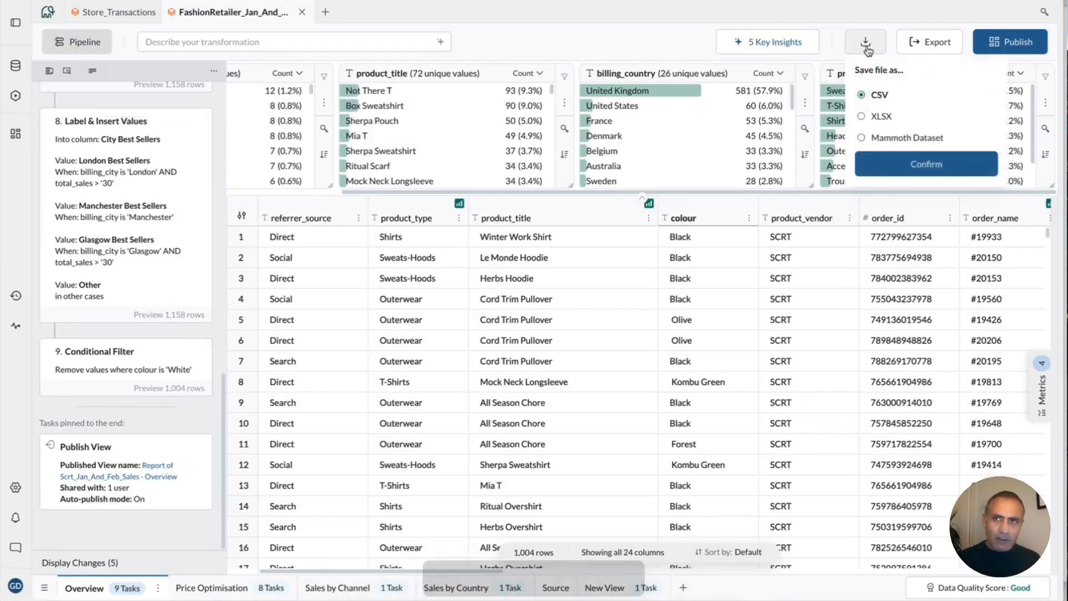
left_click(926, 44)
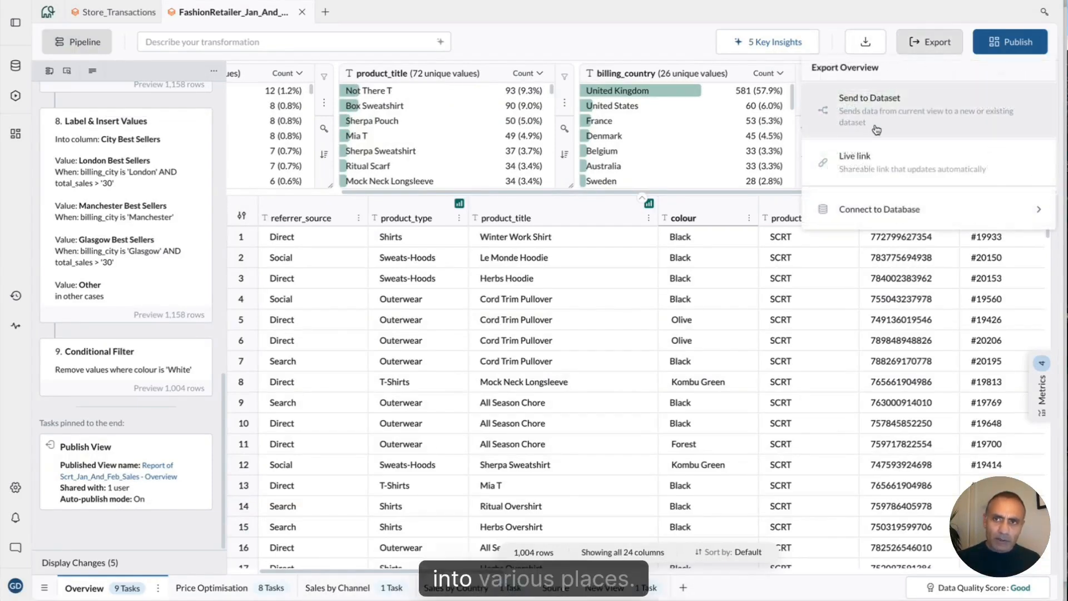
left_click(893, 216)
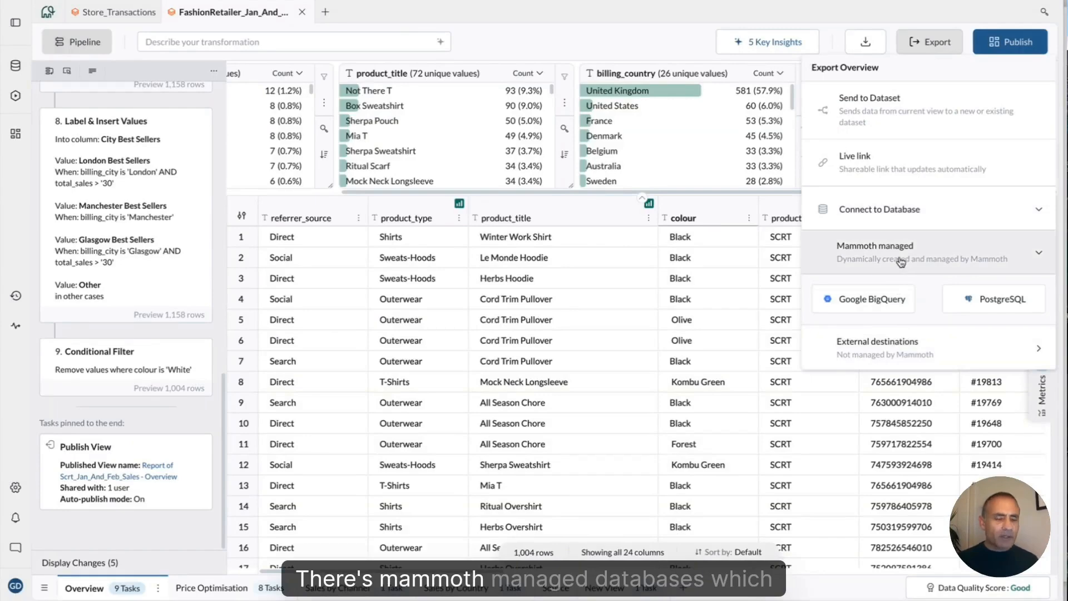
- View the external database destinations that are not managed by Mammoth, and close the export options
left_click(902, 348)
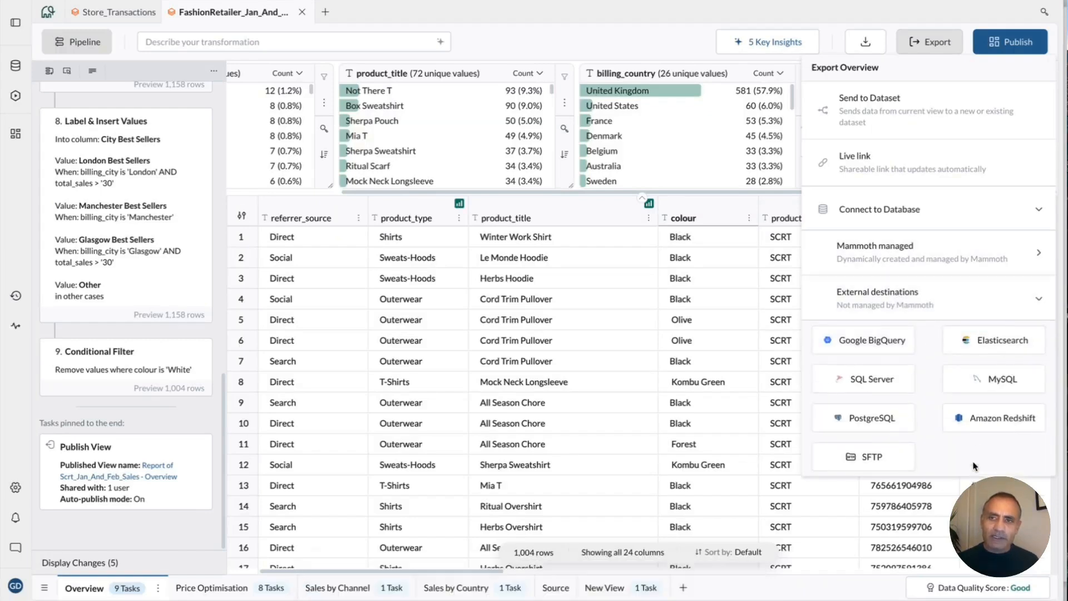
left_click(897, 295)
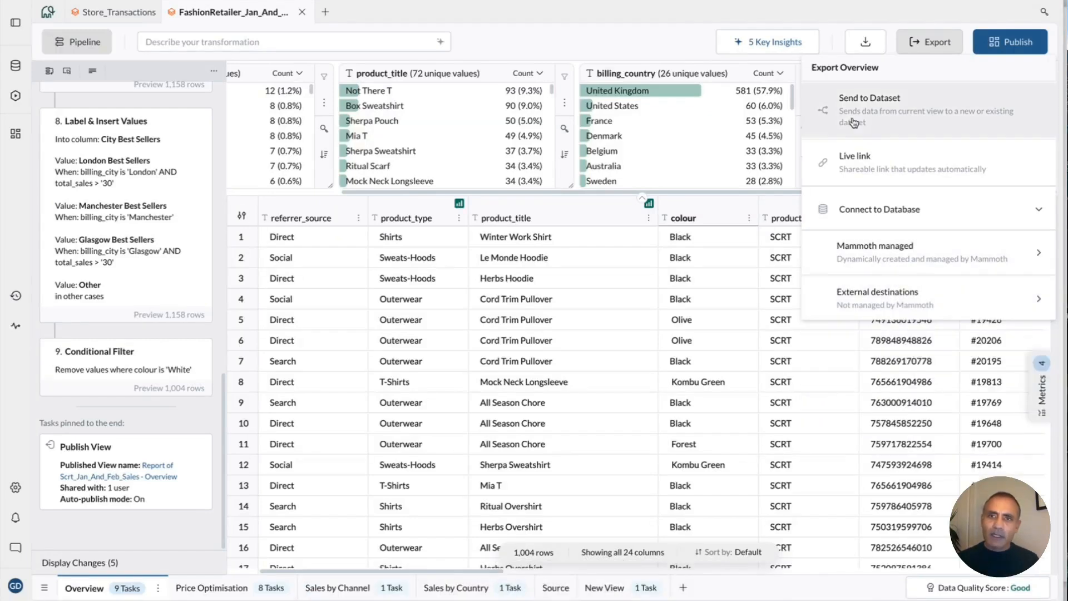
left_click(679, 36)
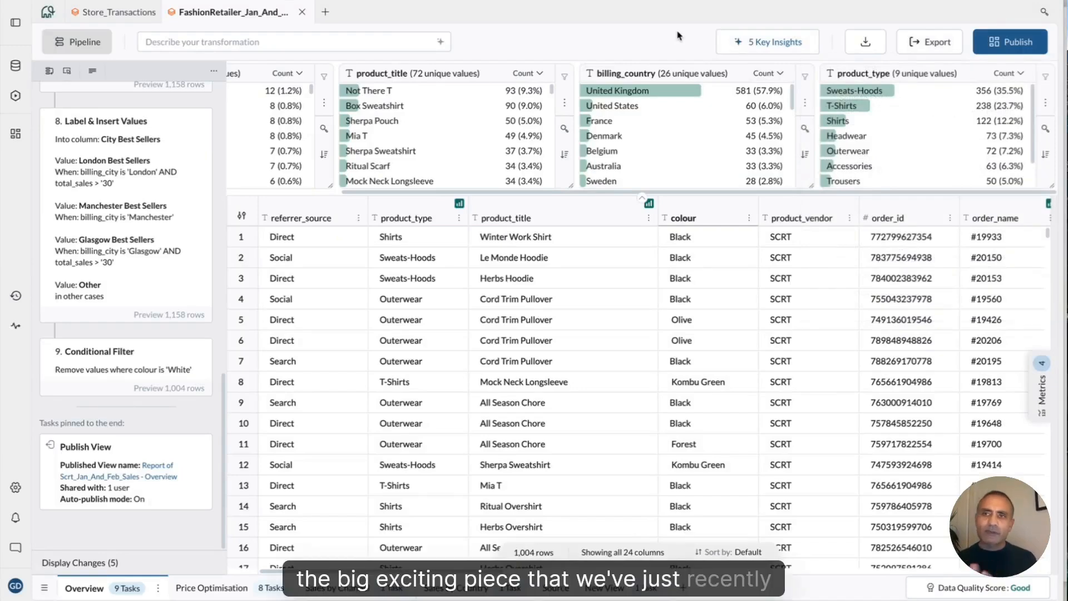
- Generate a dashboard from the Product Performance Analysis suggestion and review its insights, charts and product details table
left_click(1011, 45)
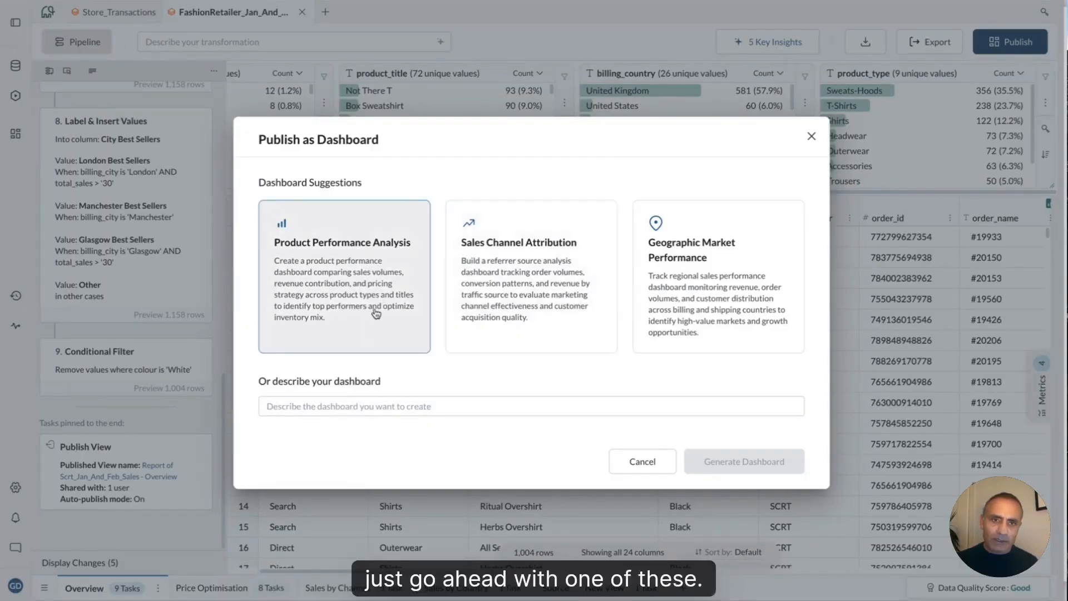
left_click(376, 313)
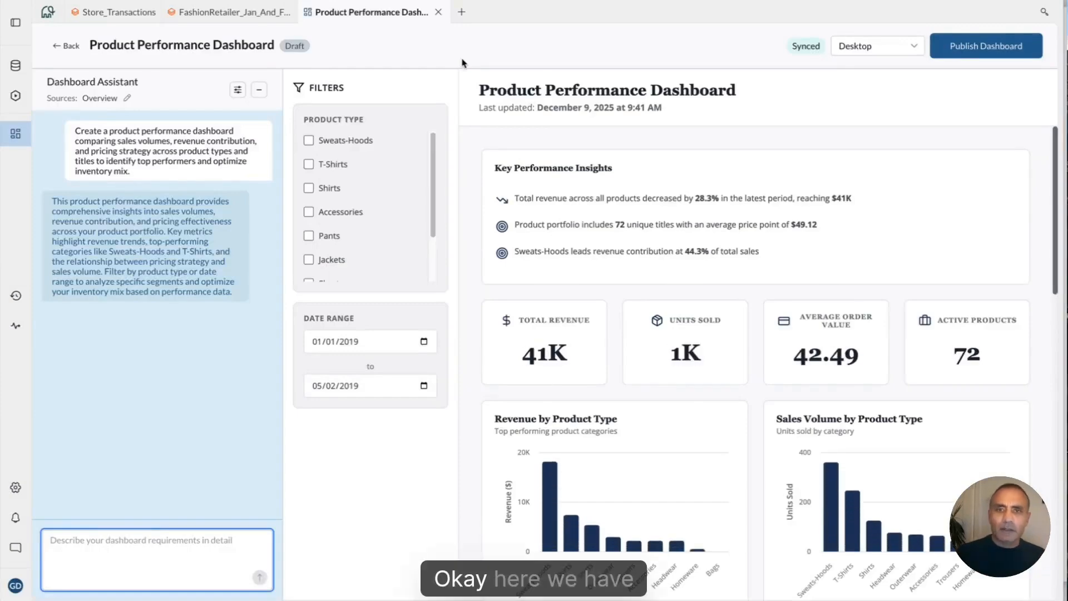
scroll(609, 397, "down", 10)
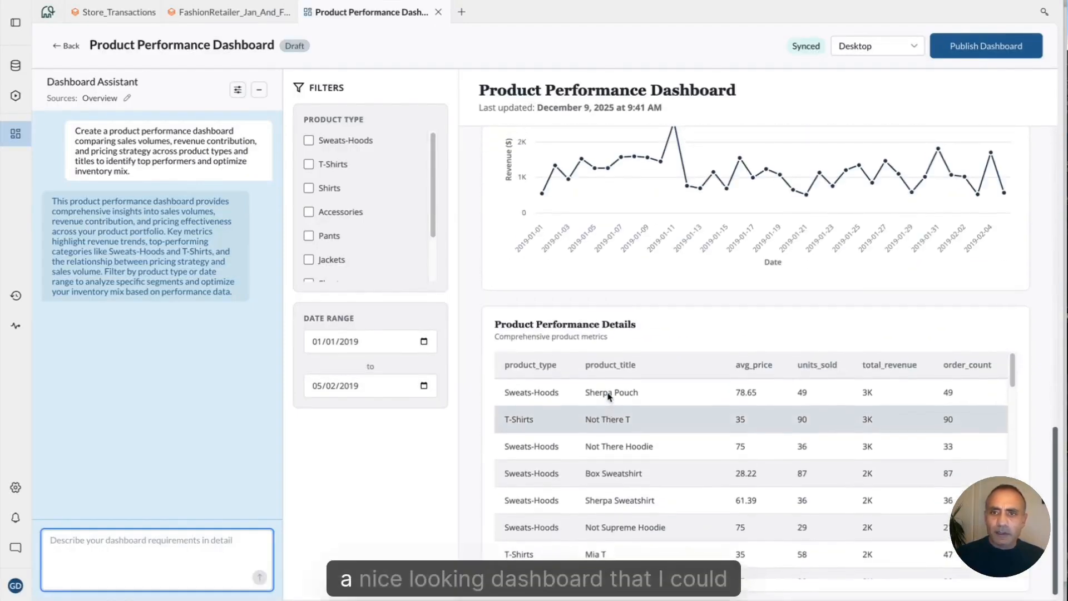
scroll(609, 396, "up", 8)
scroll(609, 396, "up", 4)
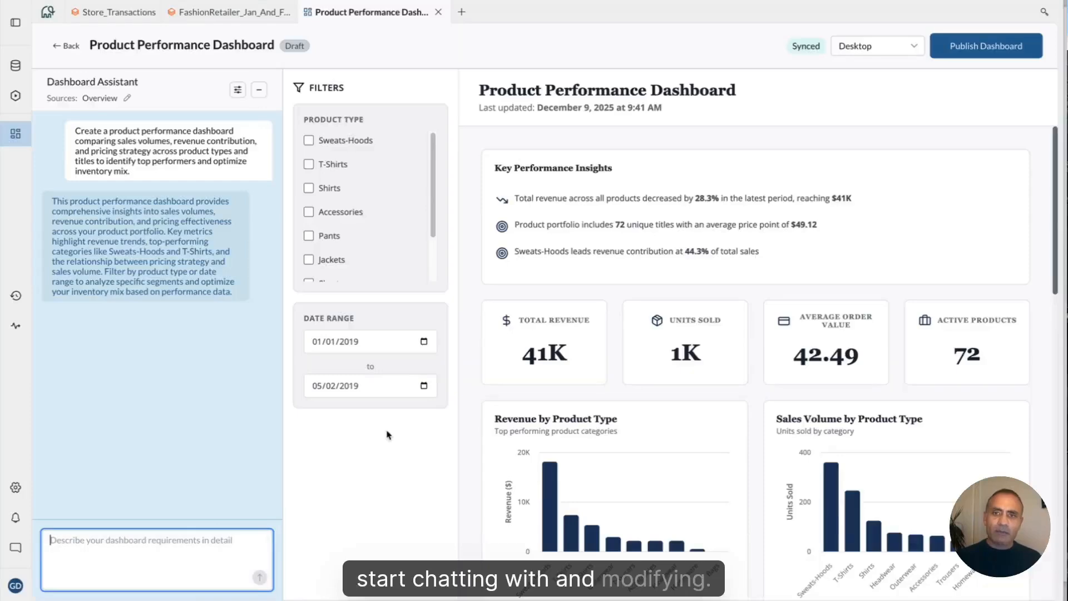
scroll(635, 500, "down", 8)
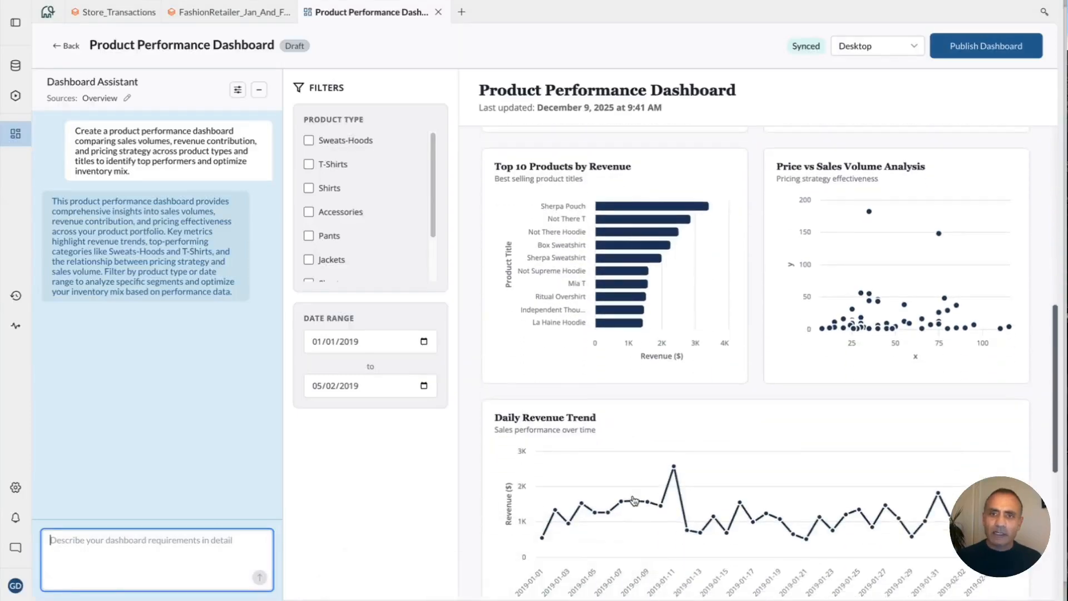
scroll(635, 500, "up", 8)
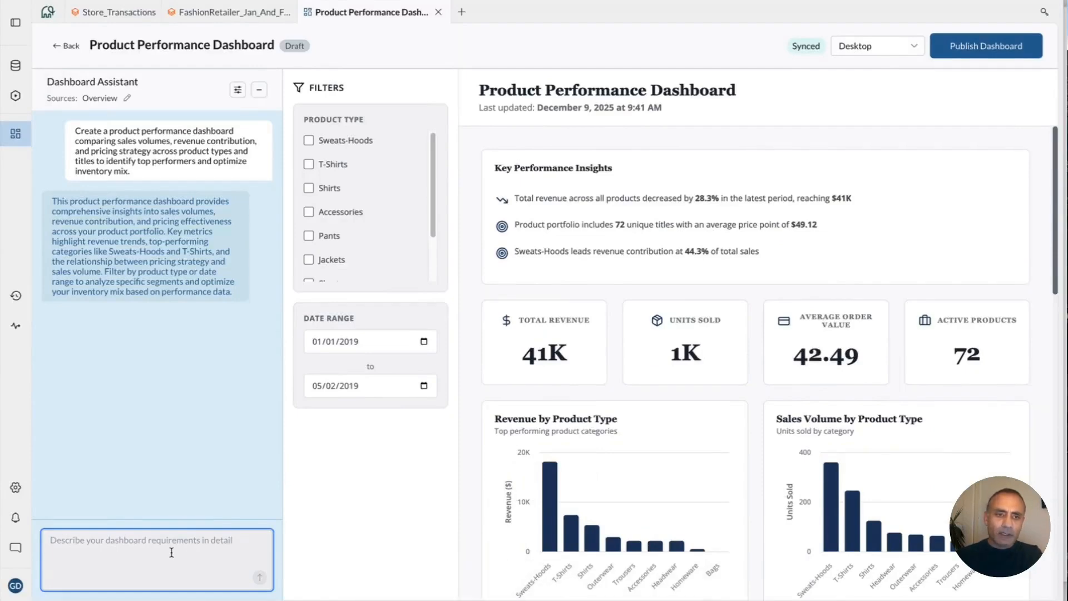
- Ask the Dashboard Assistant to "show me a chart that breaks down product and category" and view the added chart
key("BackSpace")
key("BackSpace")
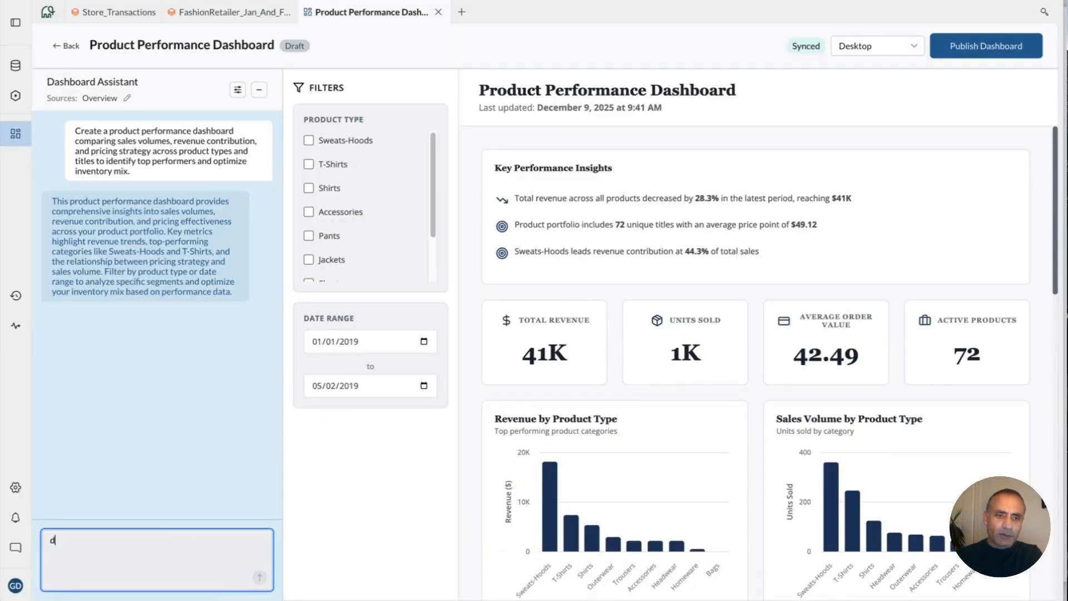
type("show me a cha")
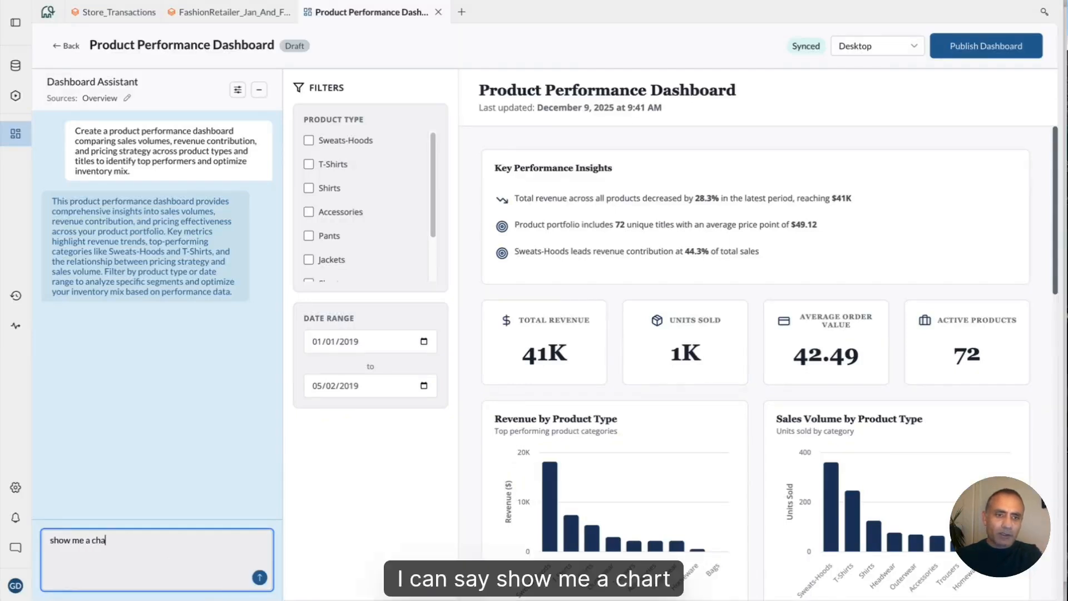
type("rt")
type(" ch")
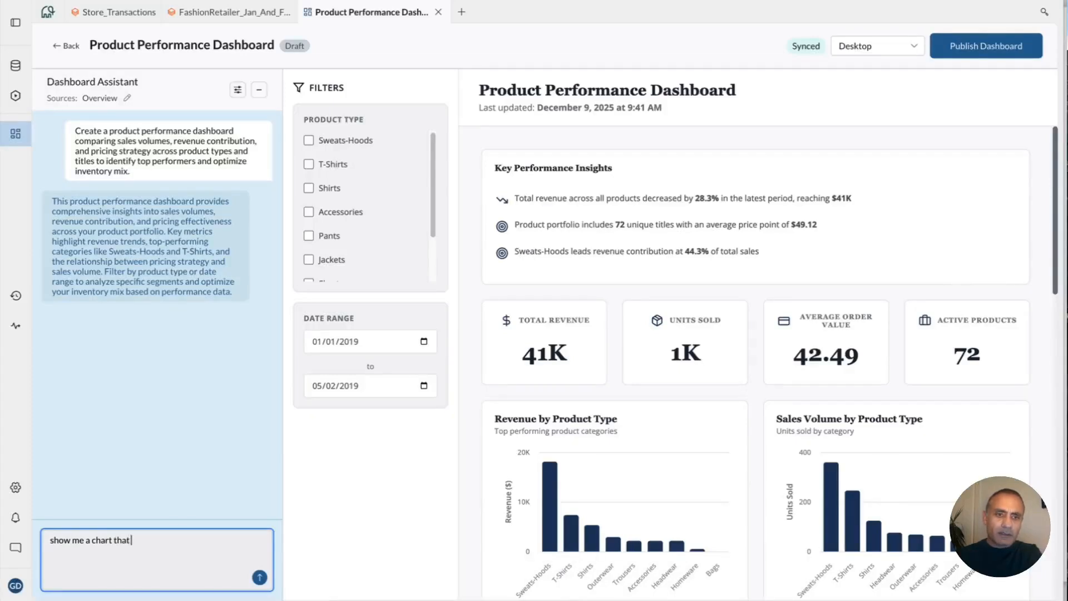
type("at breaks down product and")
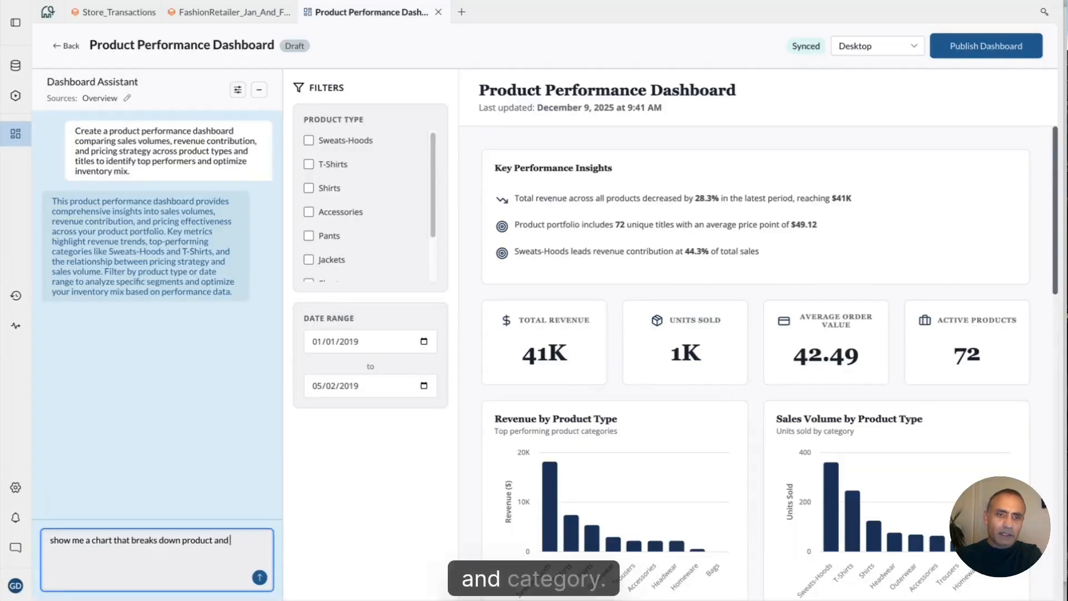
type(" category")
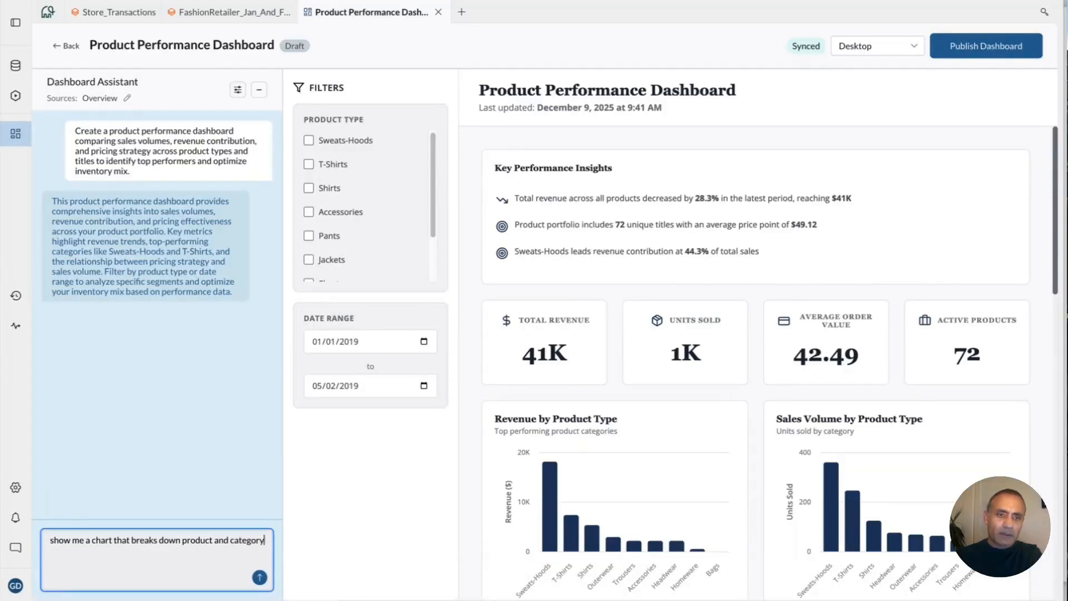
key("Return")
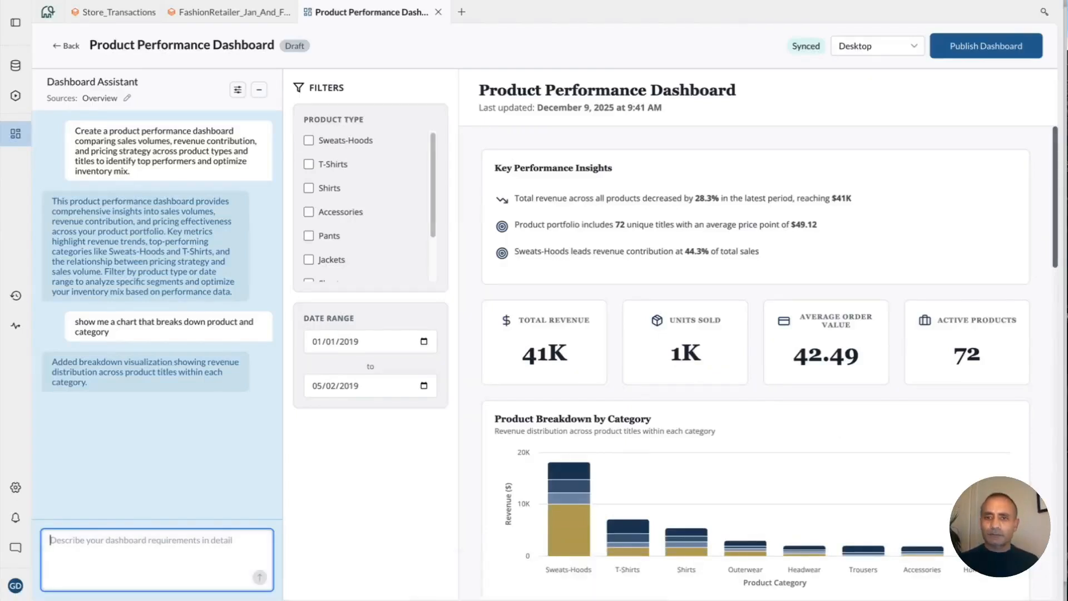
scroll(587, 444, "down", 1)
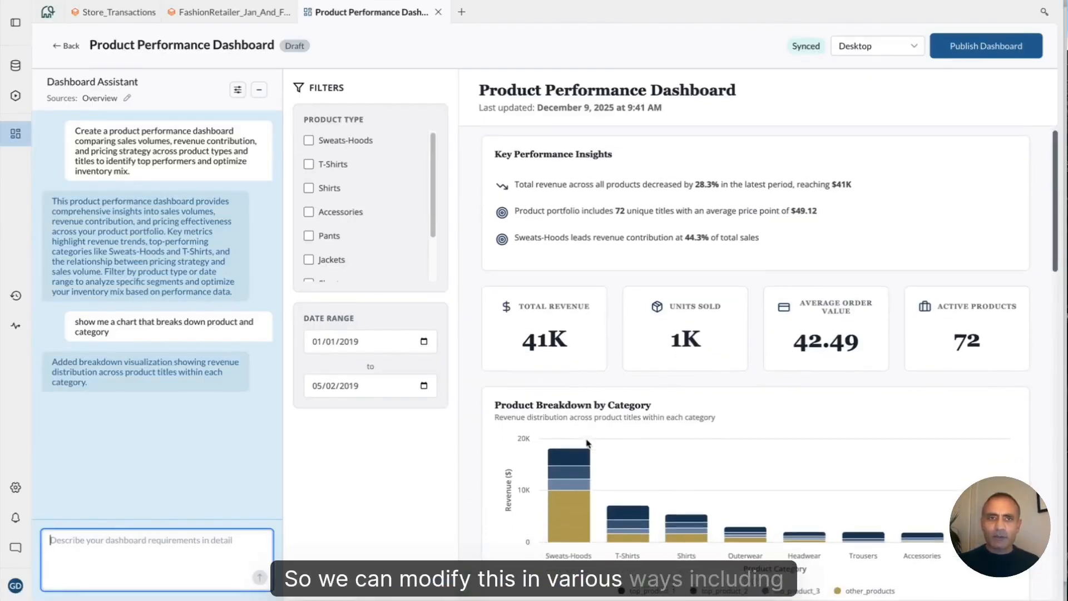
- Set the dashboard theme to Dark Mode, close the settings and collapse the Dashboard Assistant
left_click(237, 89)
left_click(167, 178)
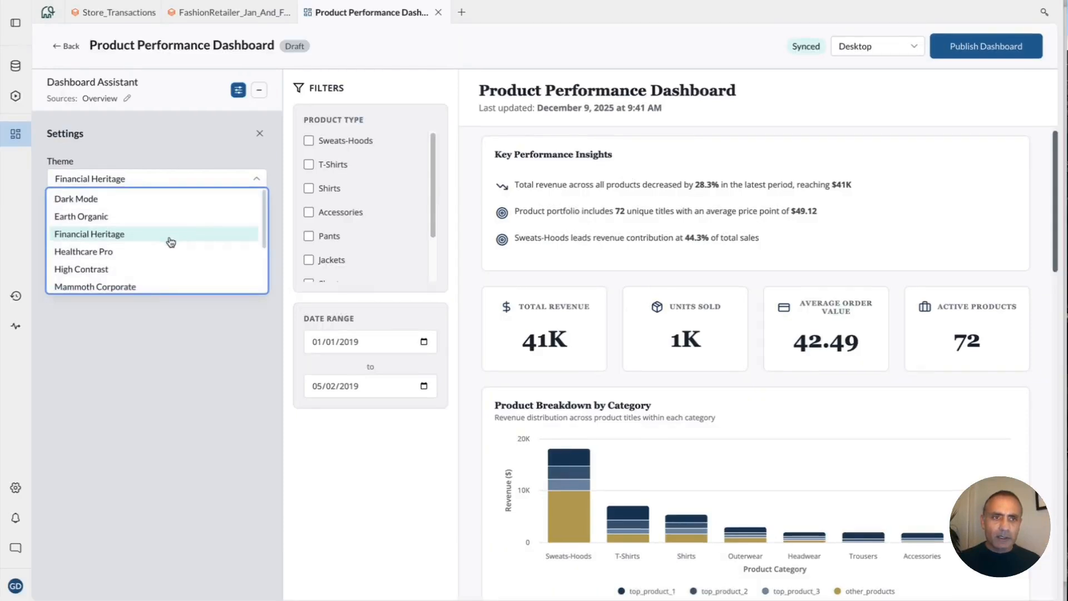
left_click(136, 206)
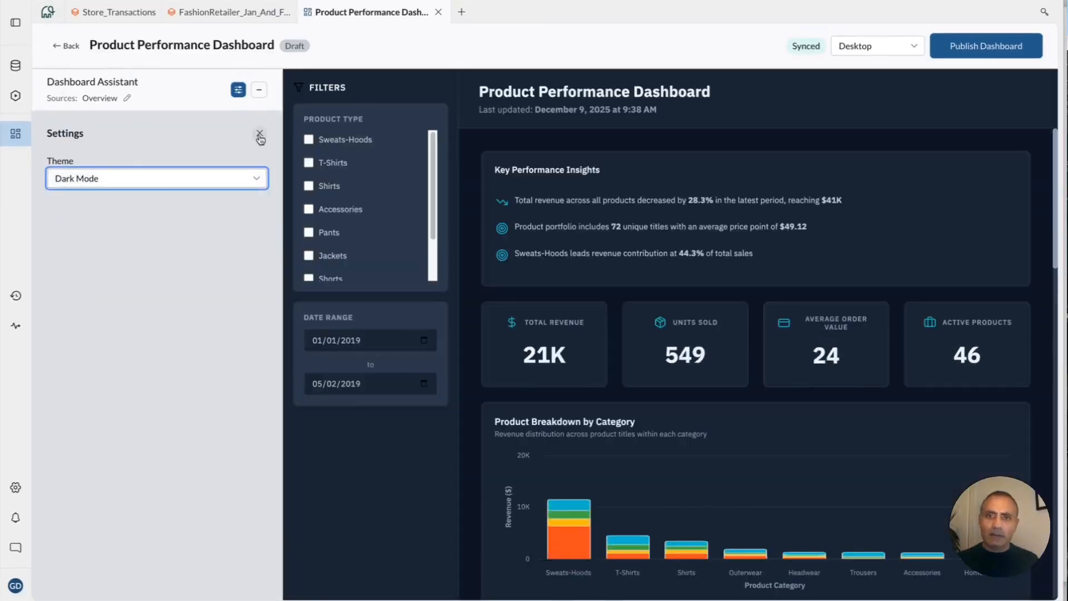
left_click(260, 134)
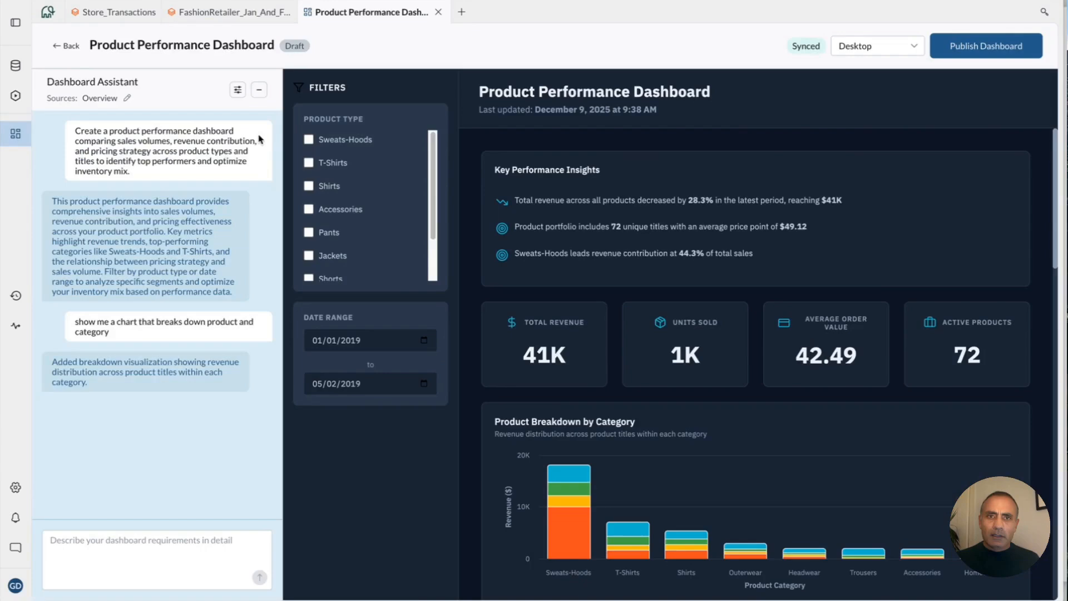
left_click(257, 91)
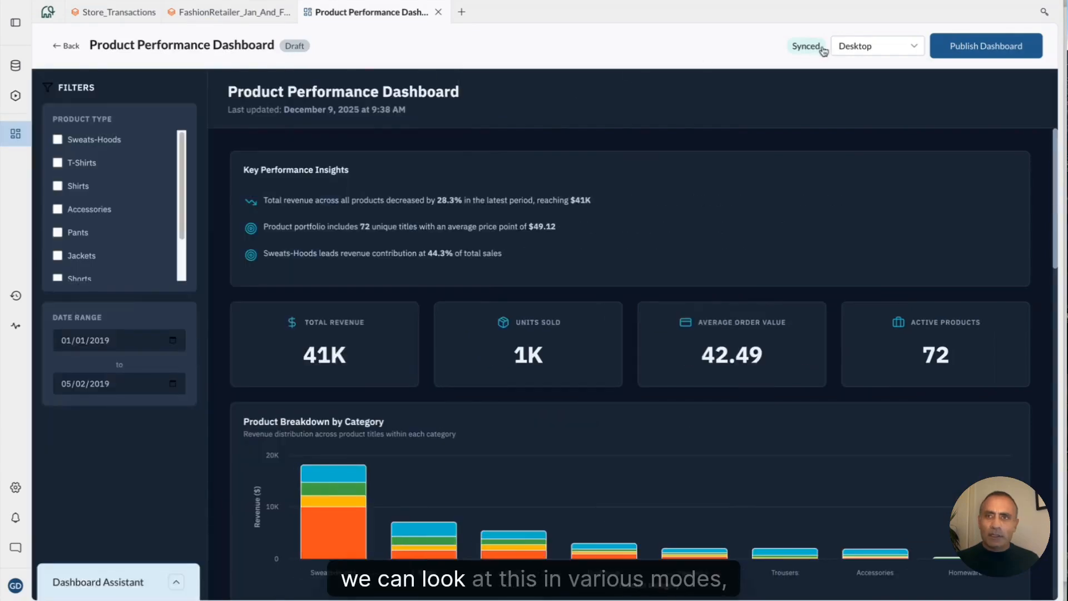
- Preview the dashboard in the Tablet and Mobile layouts, and look through its charts in the Mobile layout
left_click(880, 46)
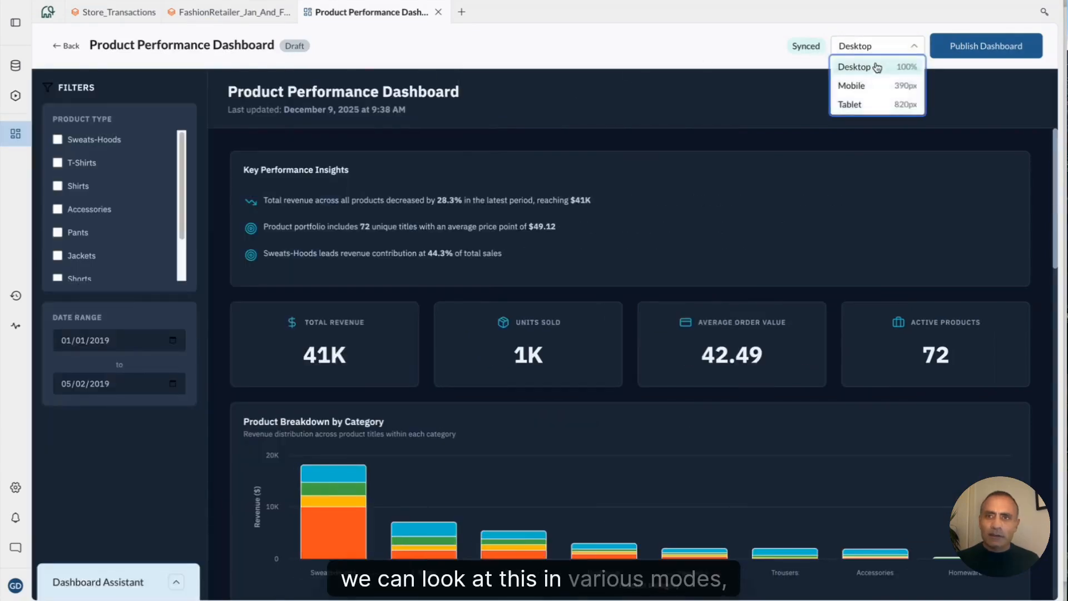
left_click(863, 105)
left_click(869, 44)
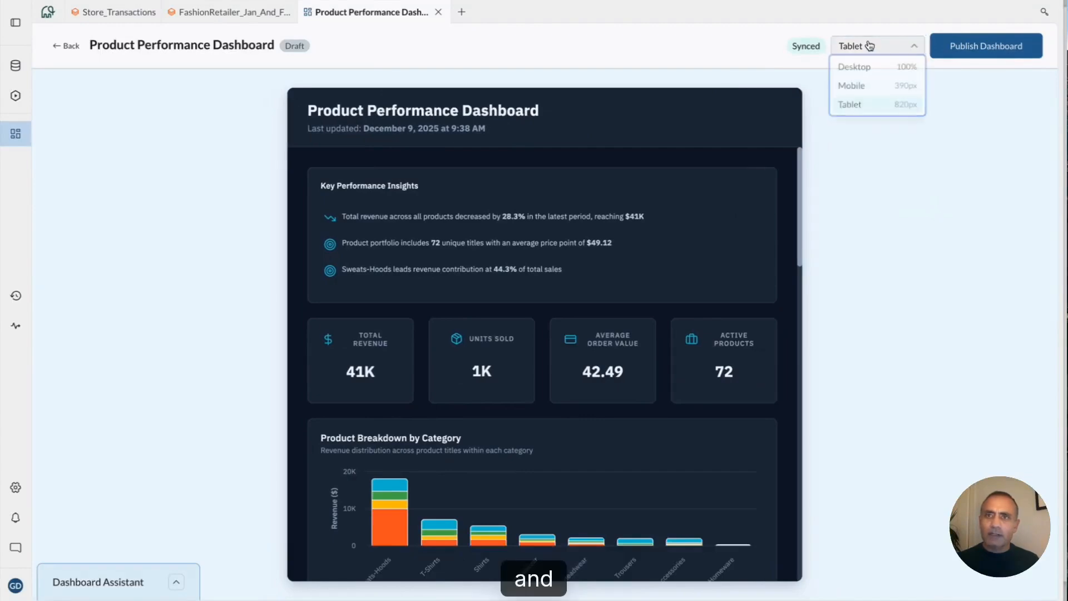
left_click(853, 86)
scroll(603, 371, "down", 5)
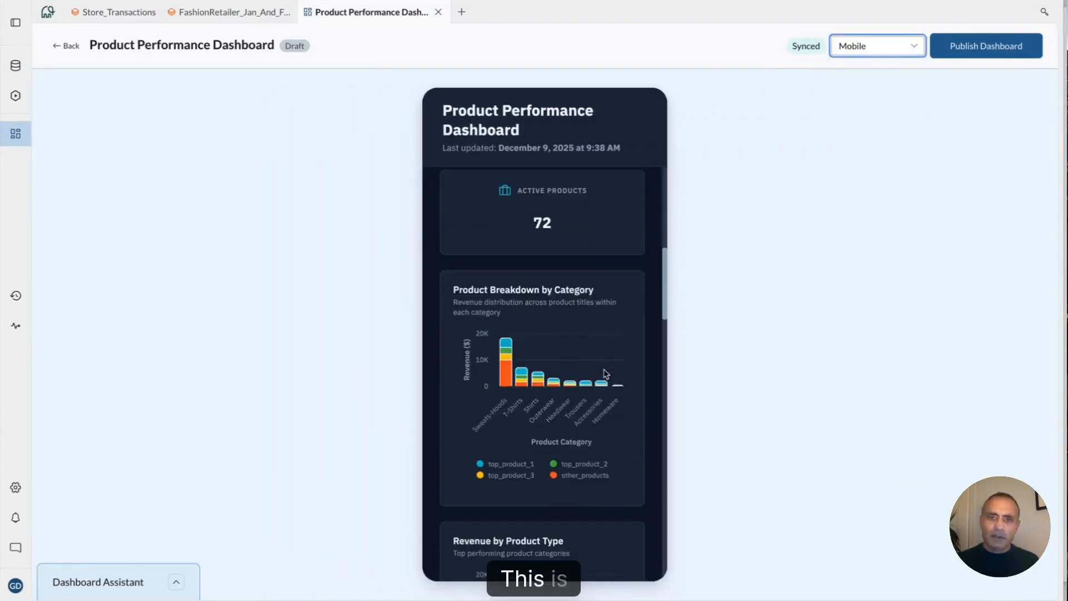
scroll(606, 374, "down", 10)
scroll(606, 374, "down", 10)
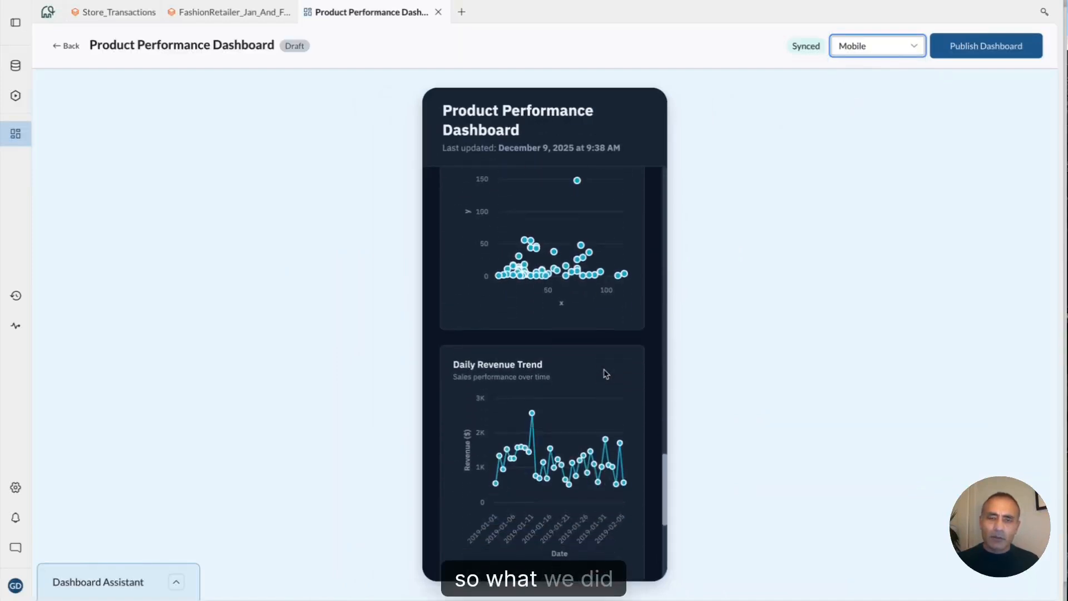
scroll(632, 370, "up", 10)
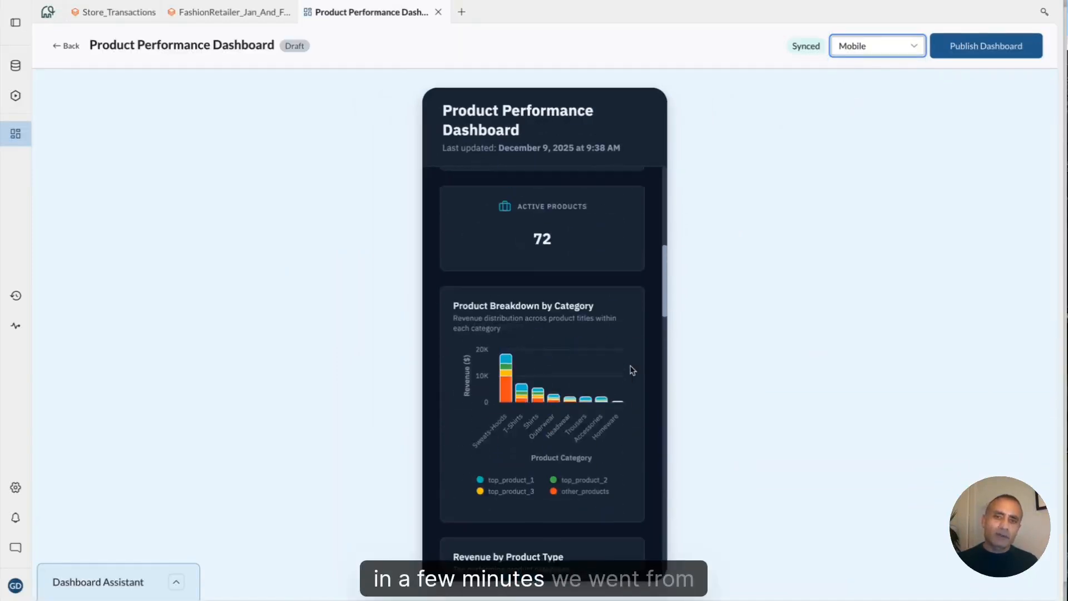